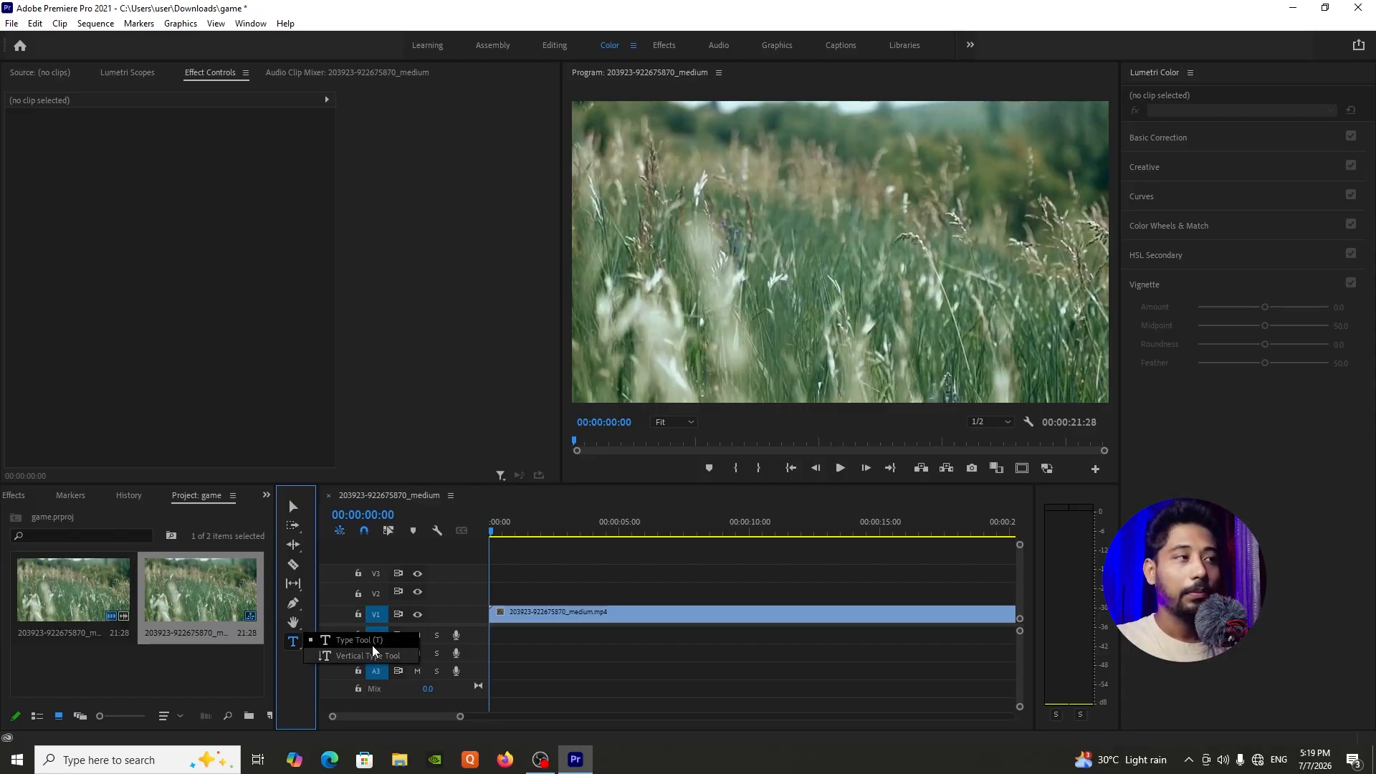
# Step: Add a horizontal text title reading NATURE over the upper middle of the video at the start of the sequence
pyautogui.click(372, 644)
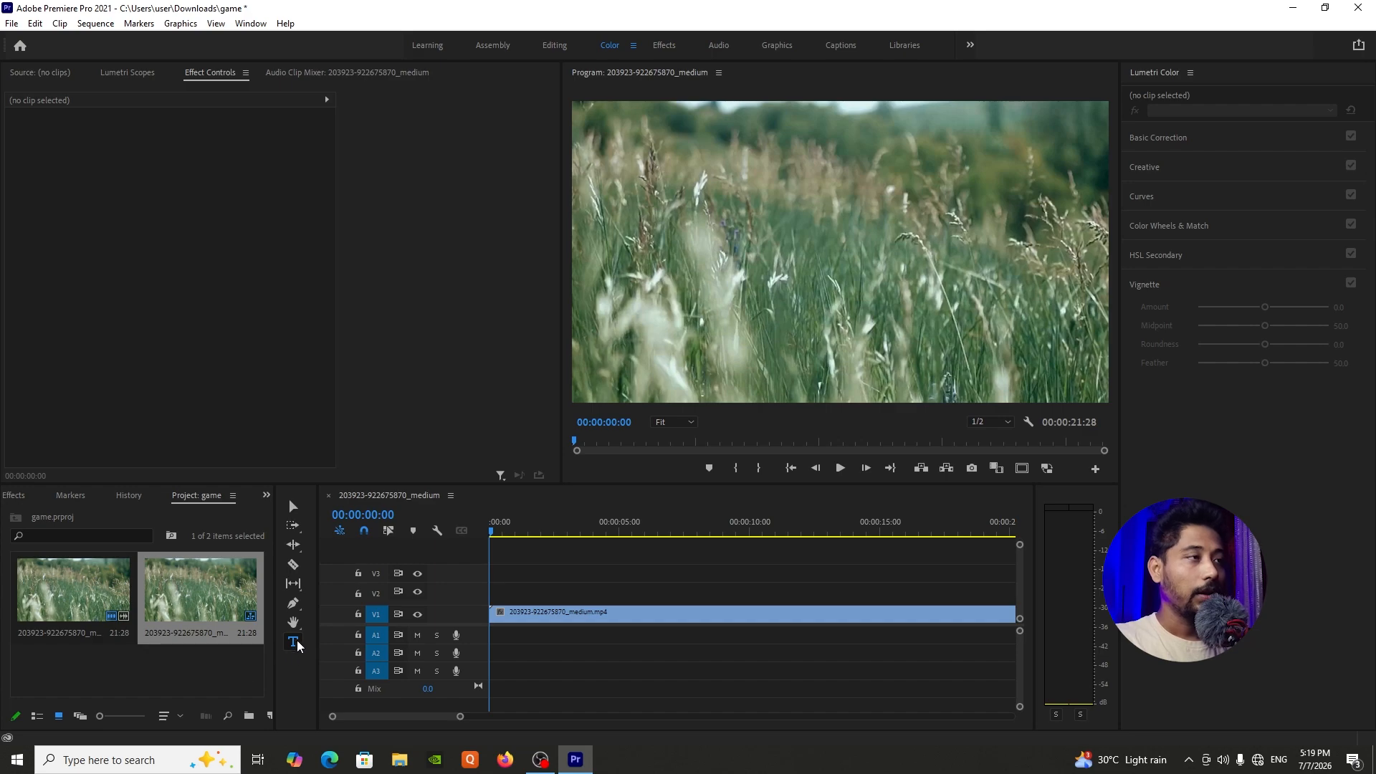
pyautogui.moveTo(298, 645); pyautogui.dragTo(333, 645)
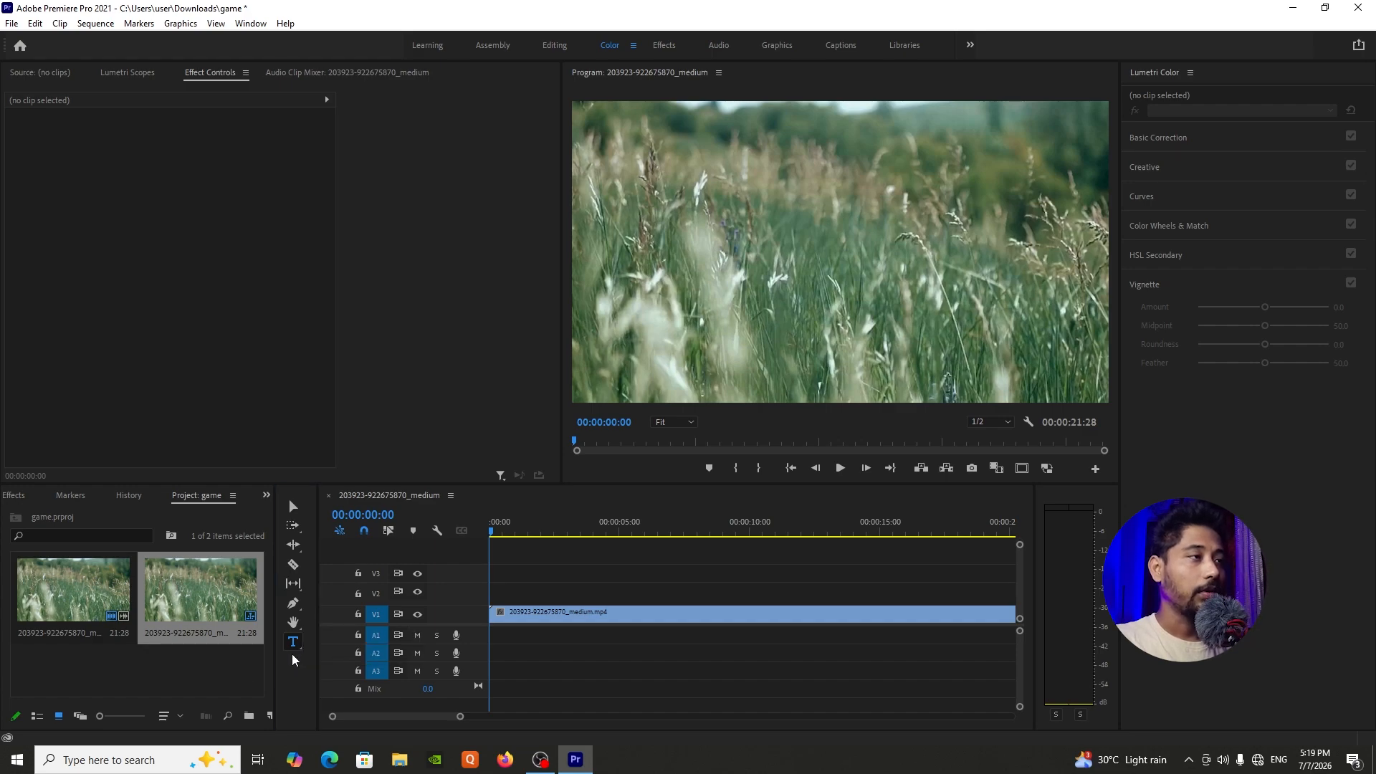
pyautogui.click(741, 226)
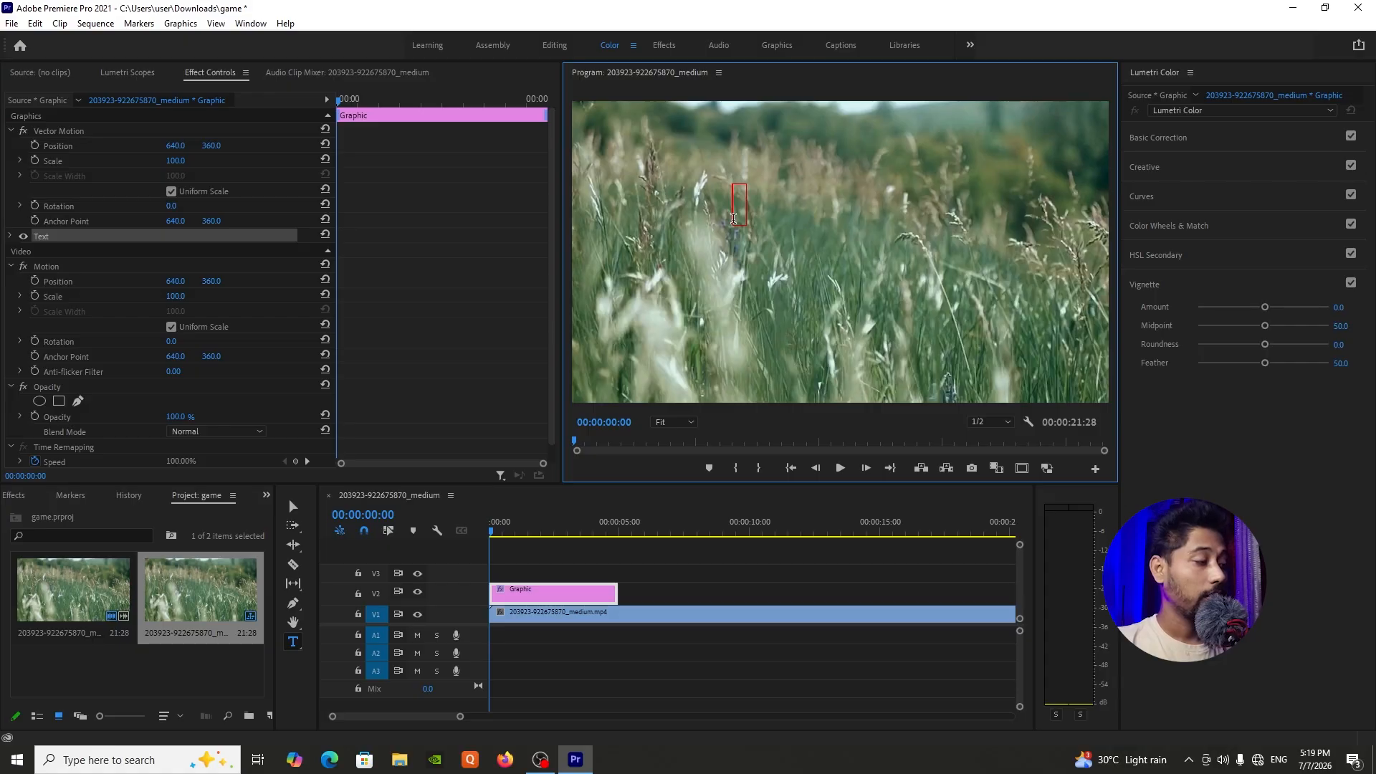
pyautogui.write('NATURE')
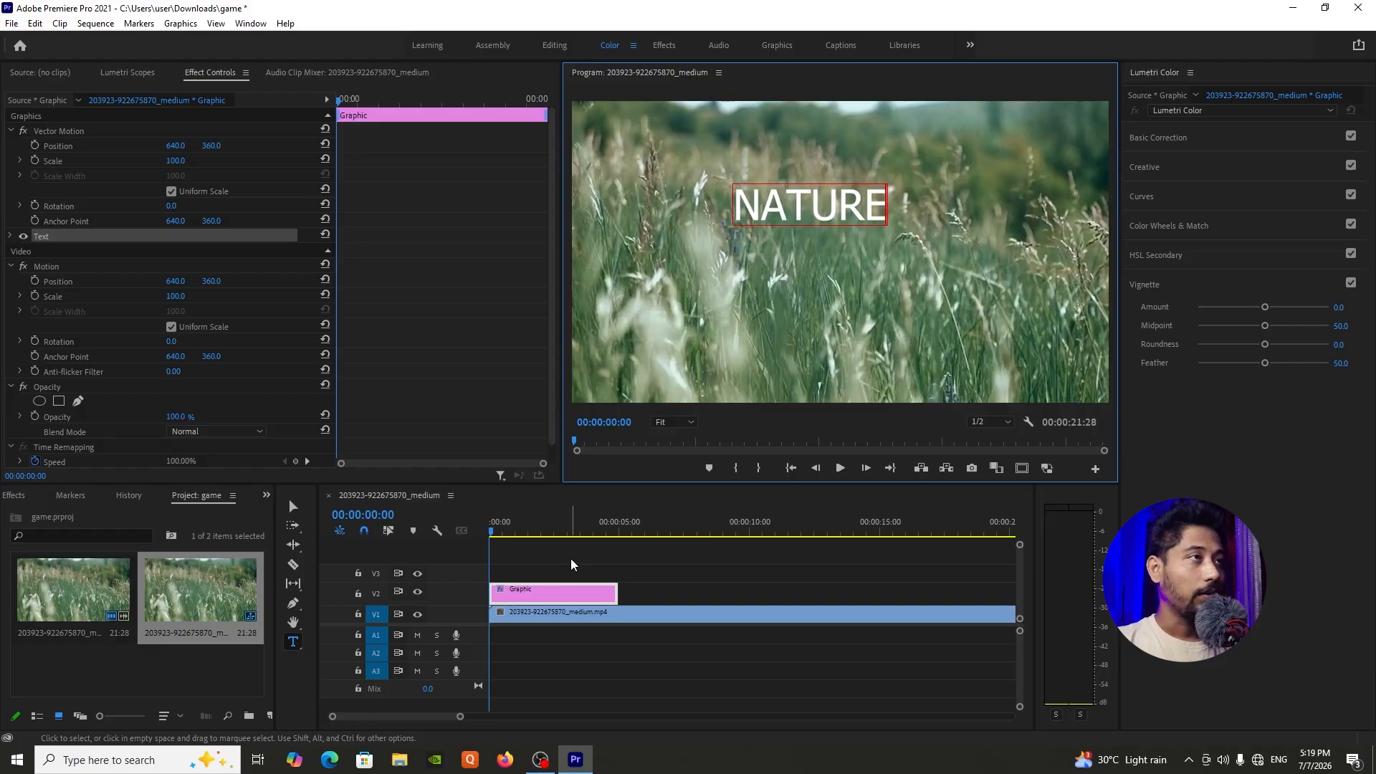
pyautogui.click(770, 562)
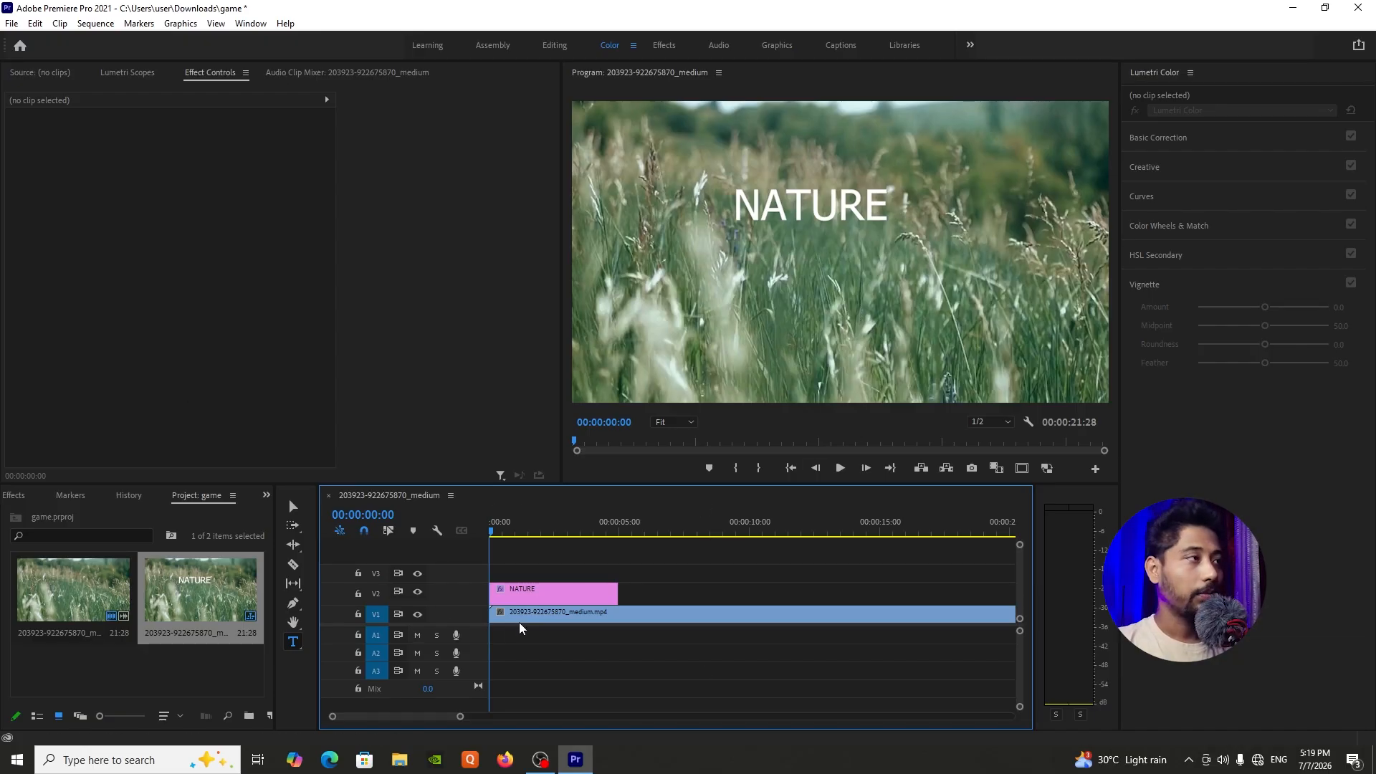
# Step: Select the NATURE title clip in the timeline and expand its text properties down to the appearance settings
pyautogui.click(545, 601)
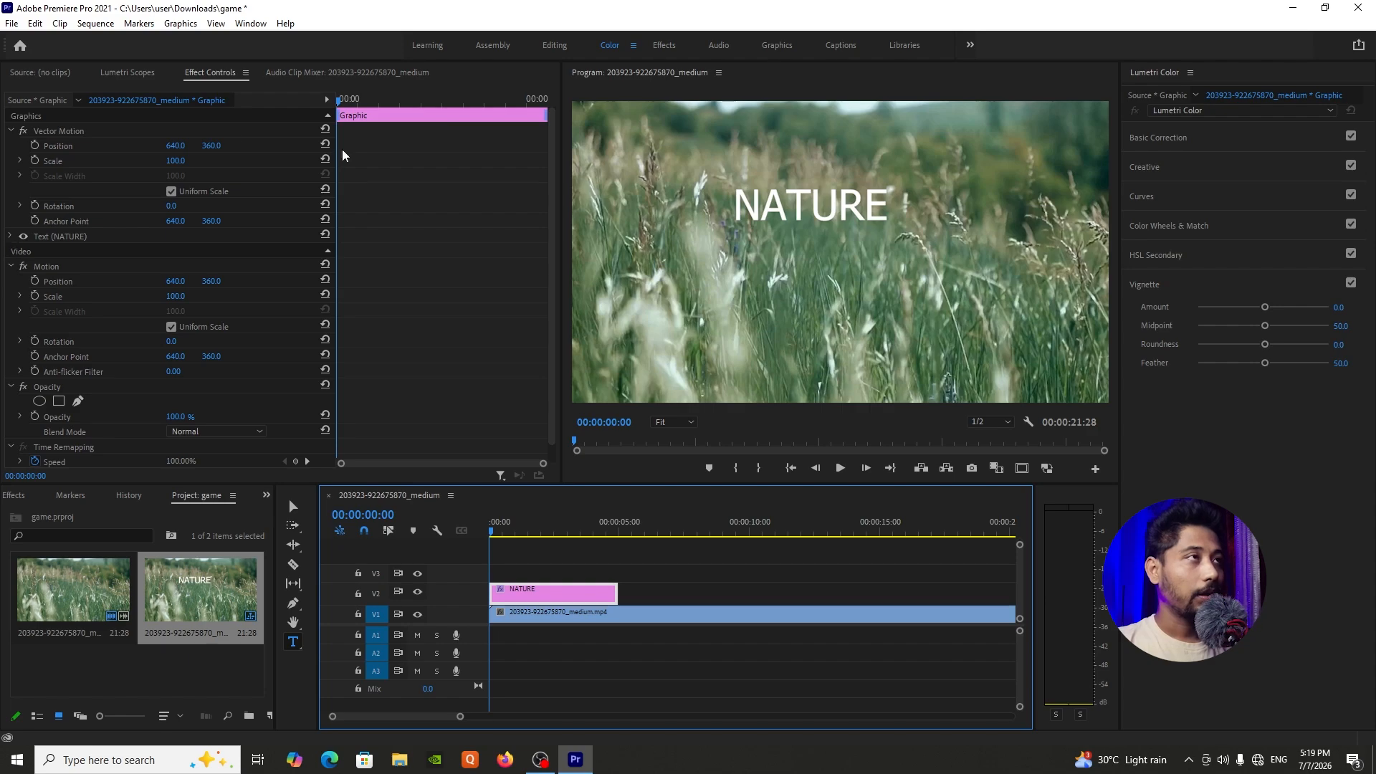
pyautogui.click(251, 23)
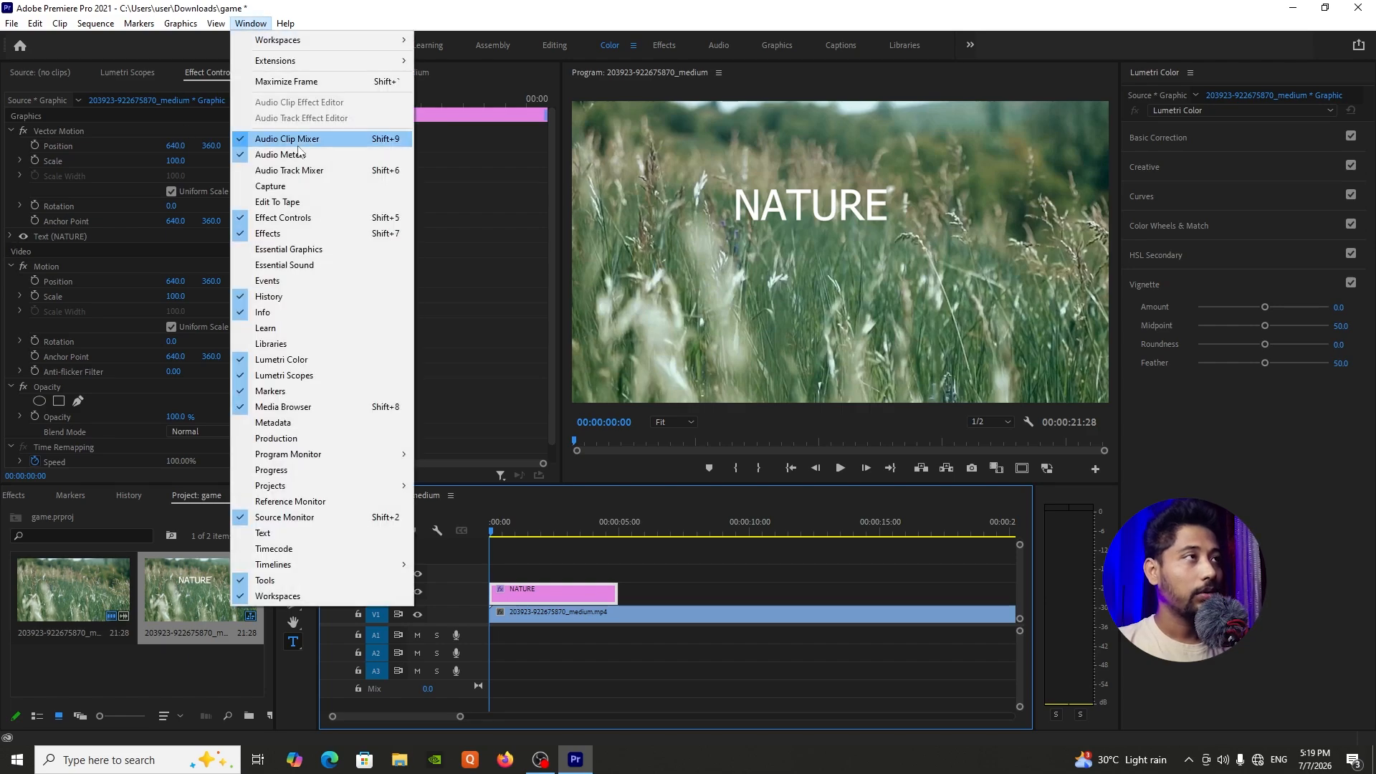
pyautogui.click(164, 53)
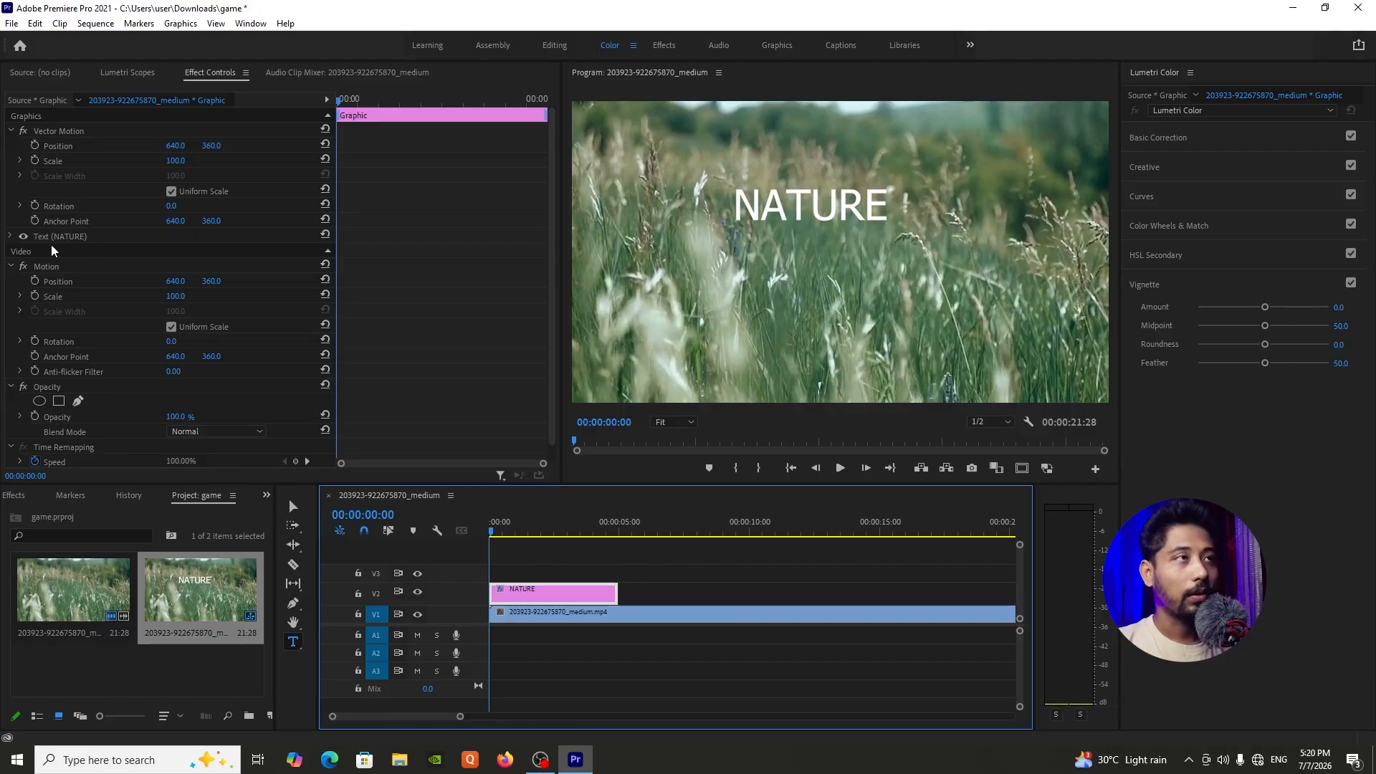
pyautogui.click(11, 237)
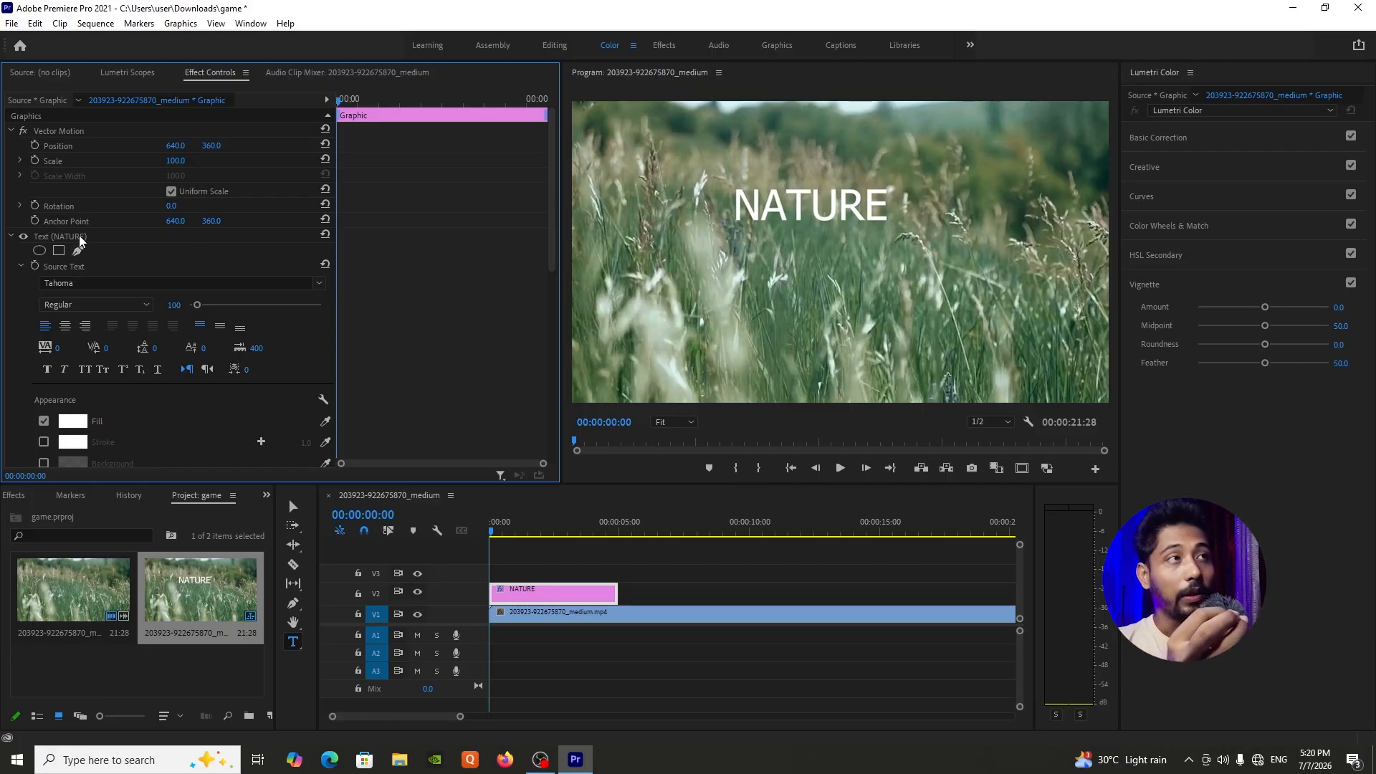
pyautogui.scroll(-2, 122, 254)
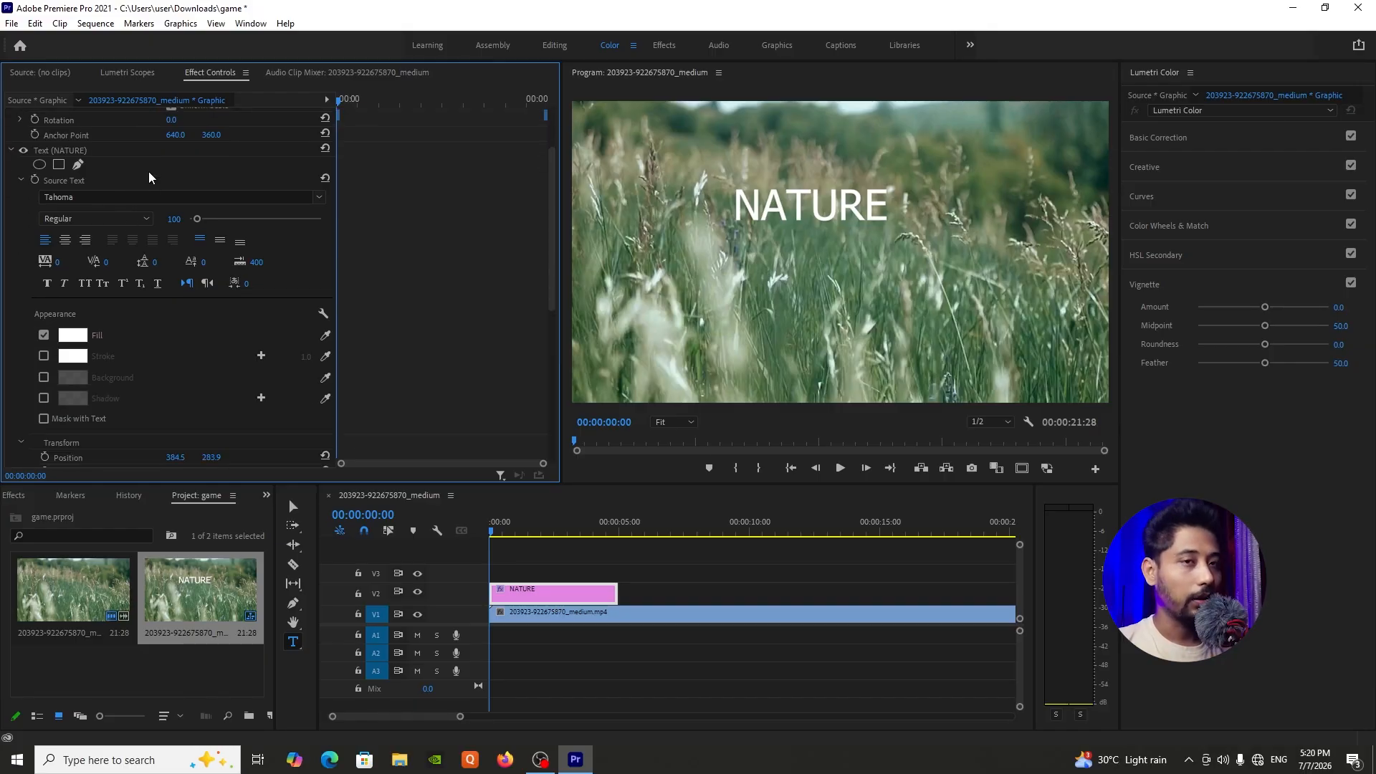
# Step: Select the whole word NATURE in the preview and set its font to Milker
pyautogui.click(842, 217)
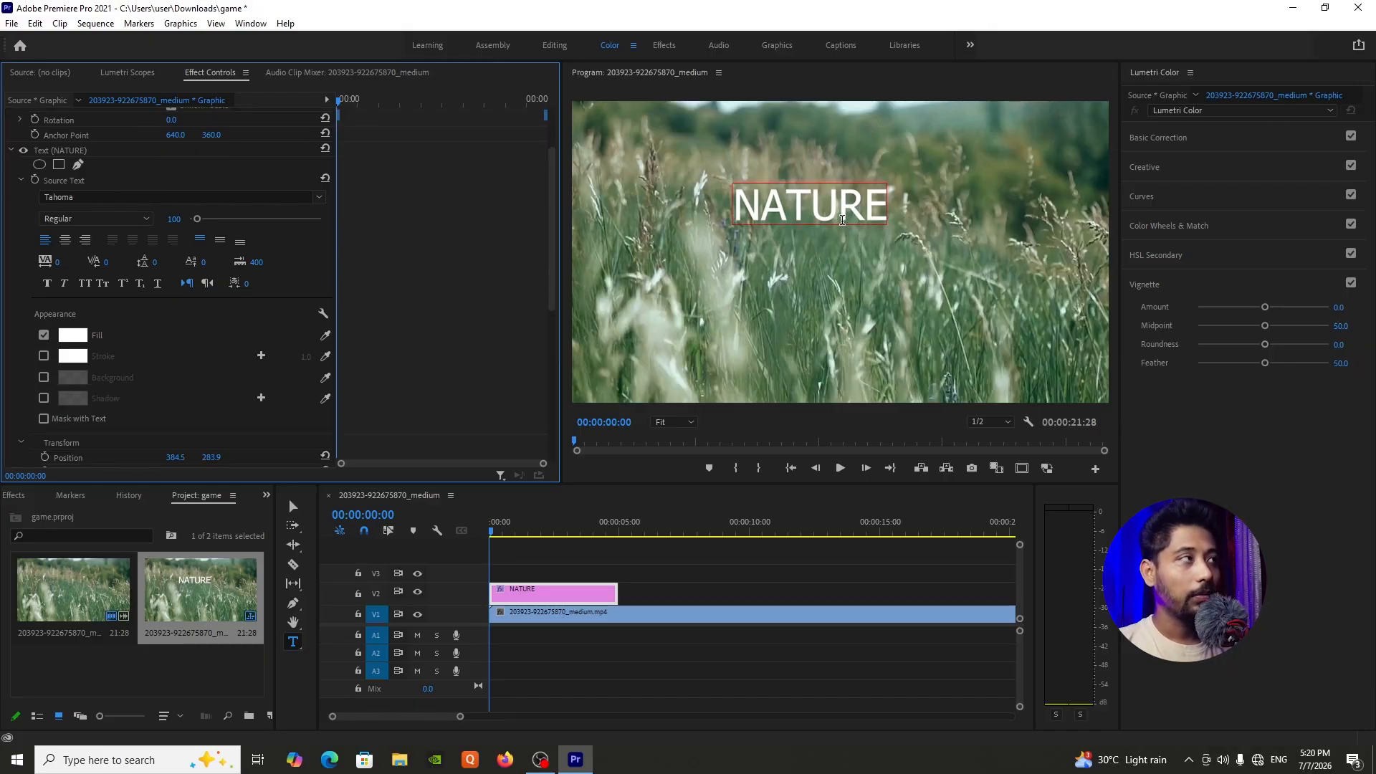
pyautogui.doubleClick(842, 217)
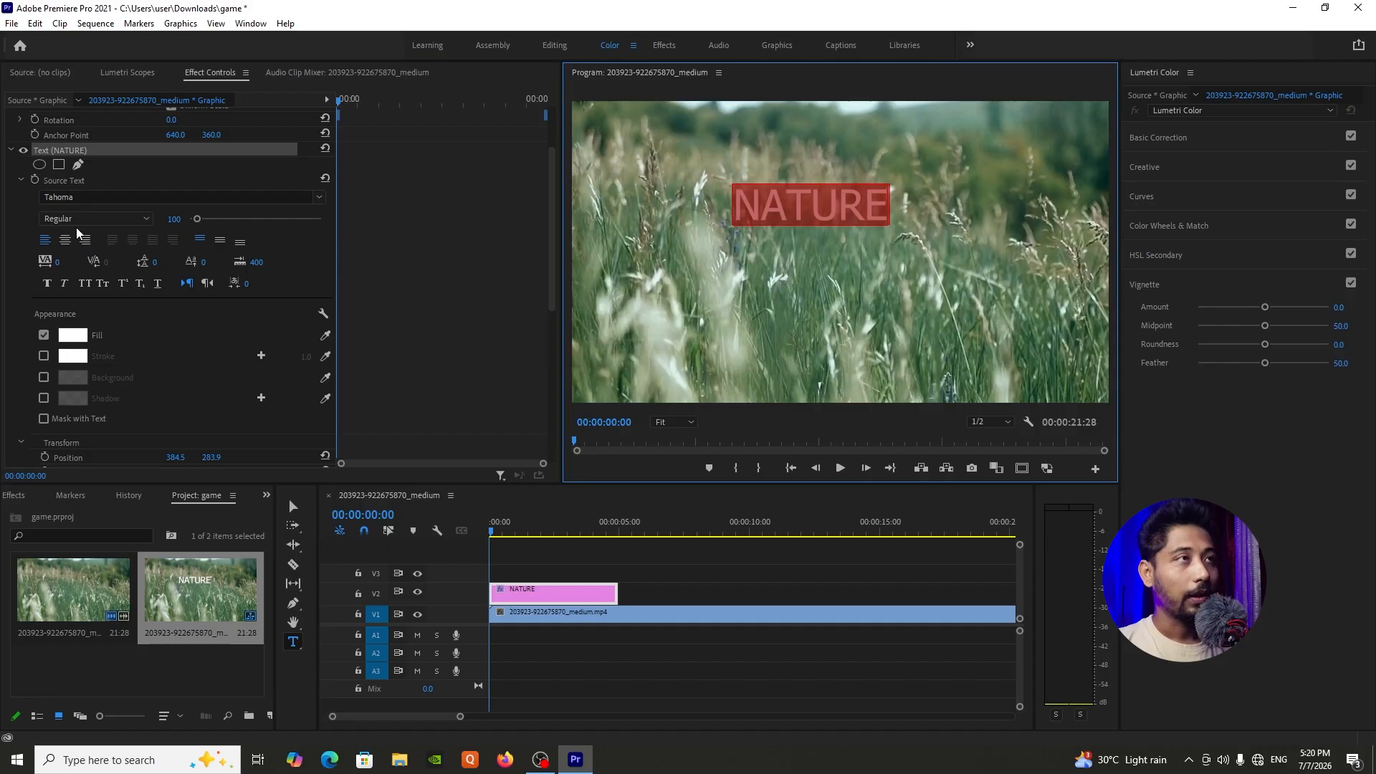
pyautogui.click(322, 205)
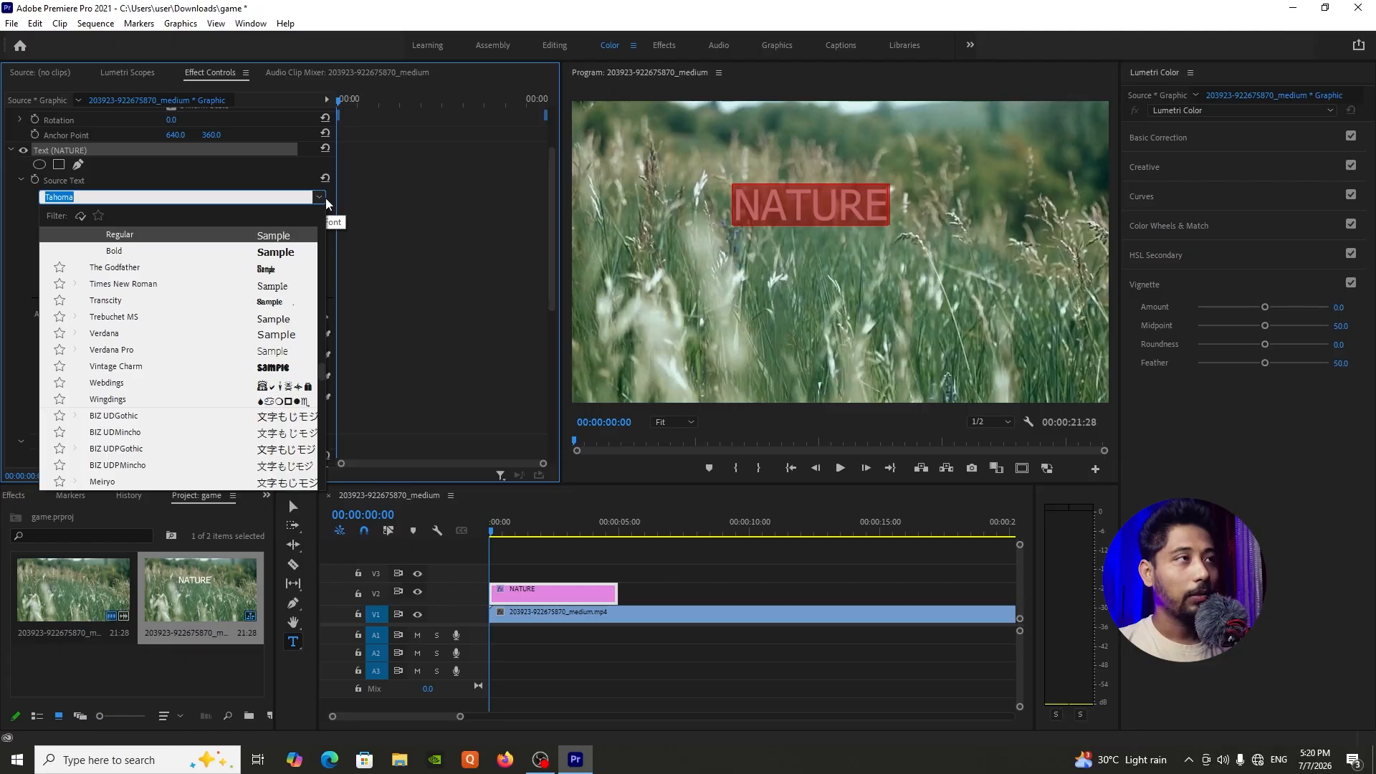
pyautogui.write('MILK')
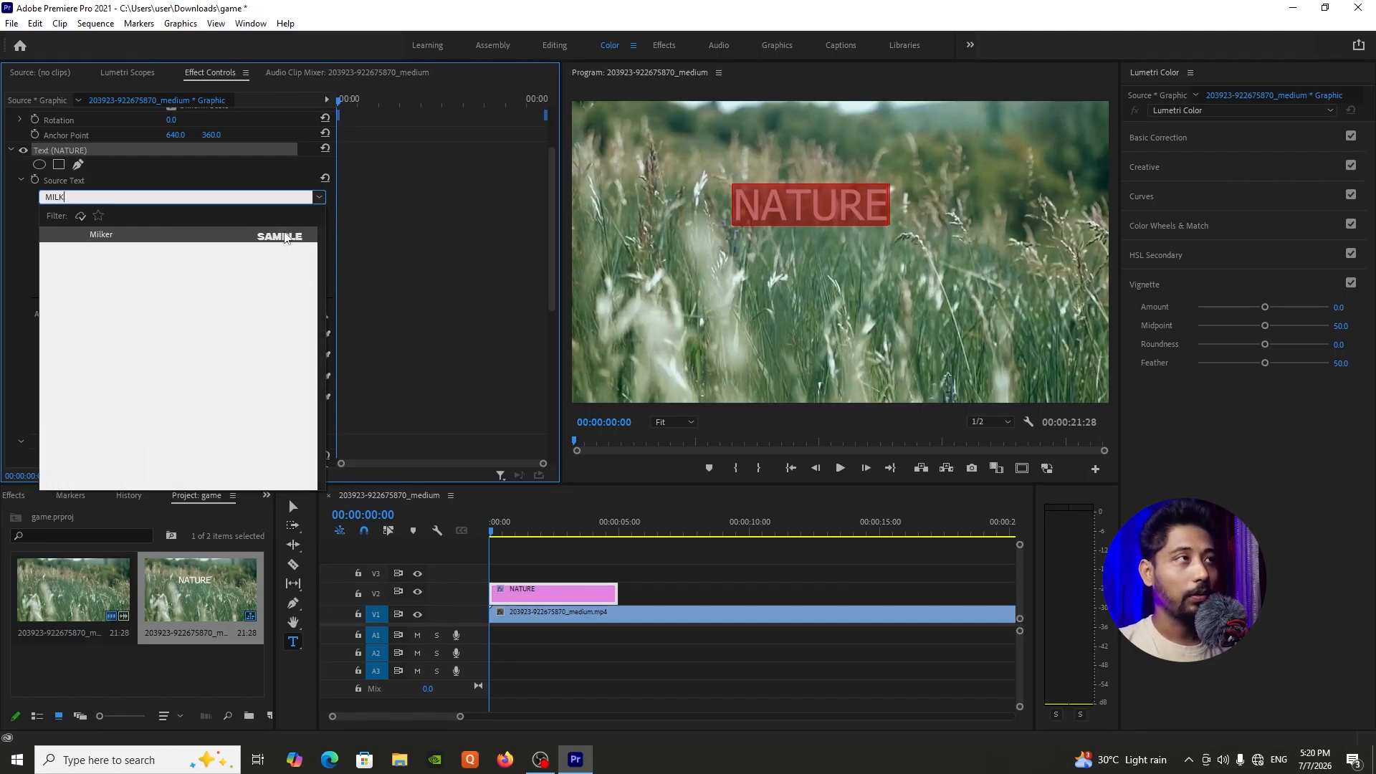
pyautogui.click(285, 238)
pyautogui.click(319, 197)
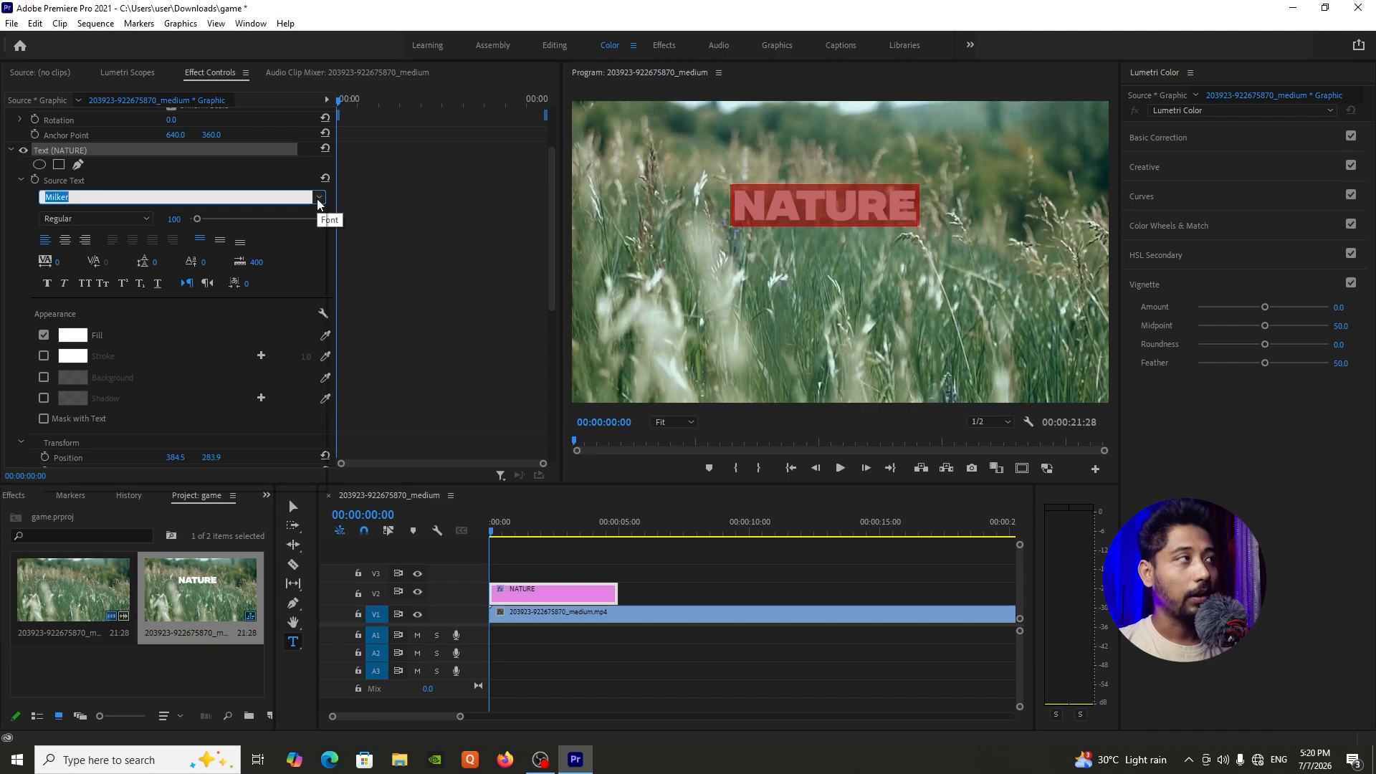
pyautogui.click(136, 185)
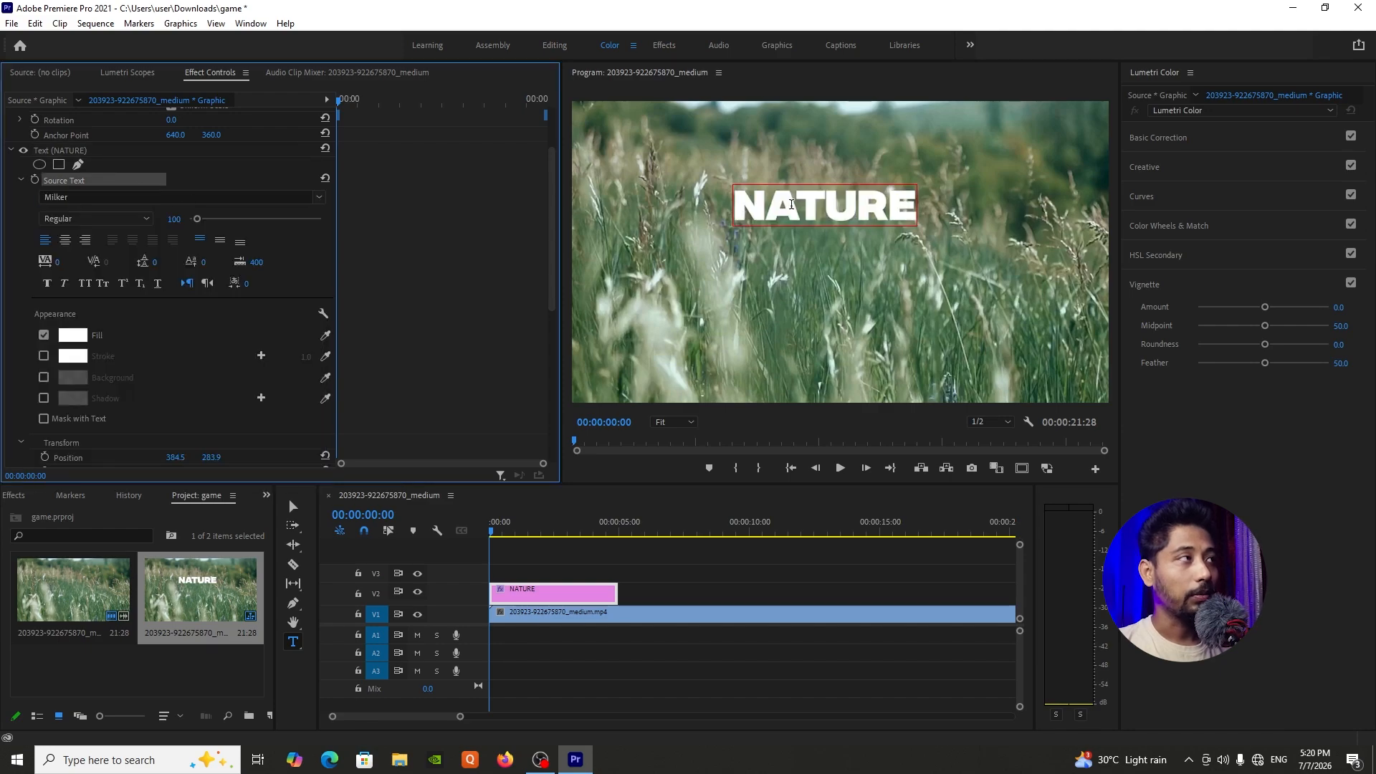
# Step: Try to change the title's font to MV Boli with only the text cursor placed inside the word
pyautogui.click(792, 203)
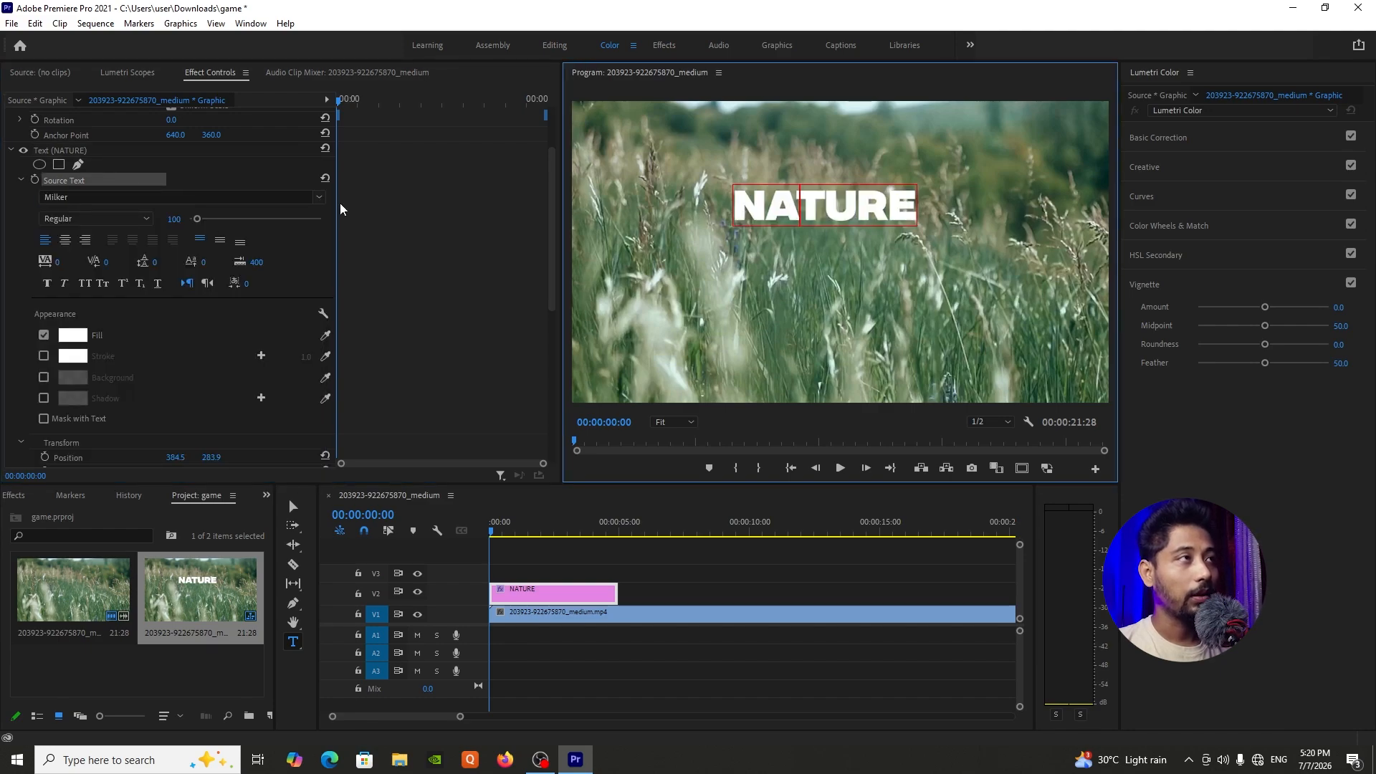
pyautogui.click(319, 197)
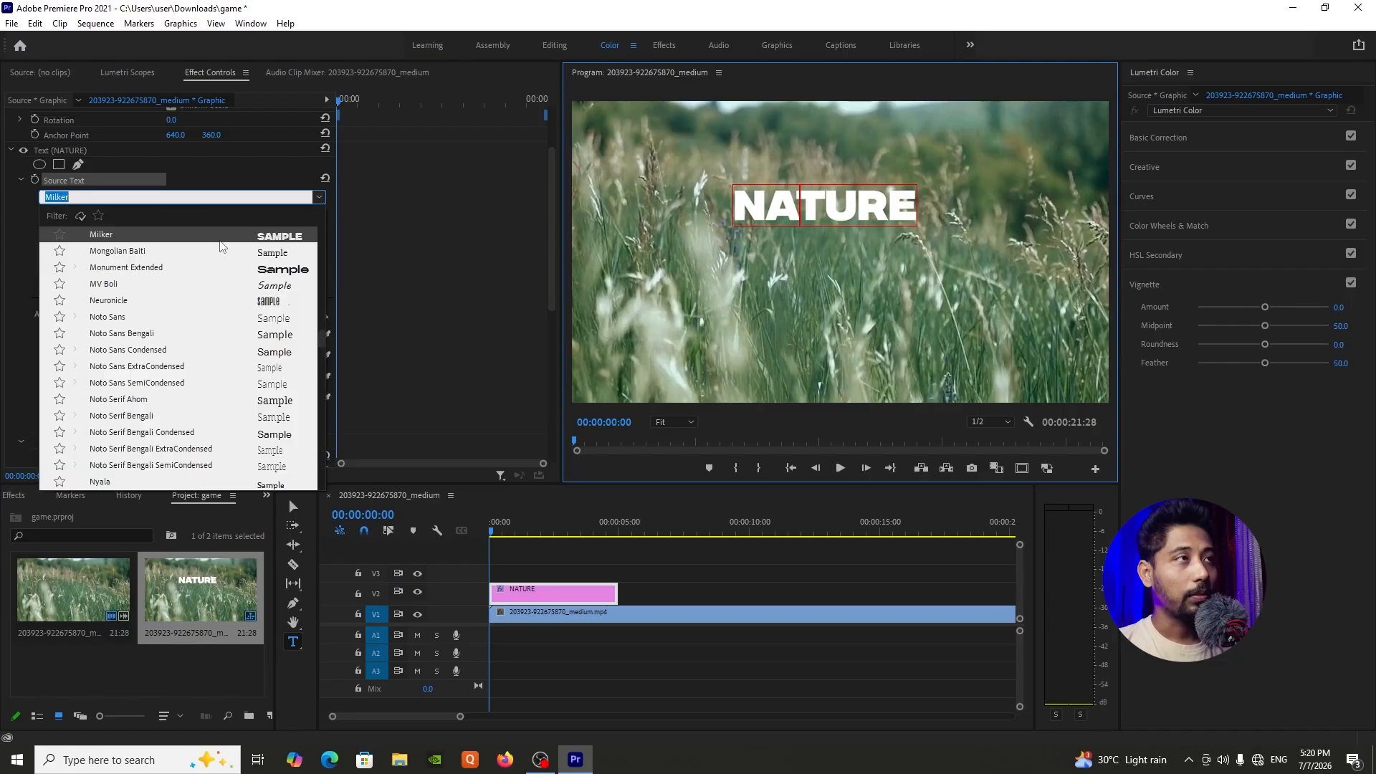
pyautogui.click(143, 282)
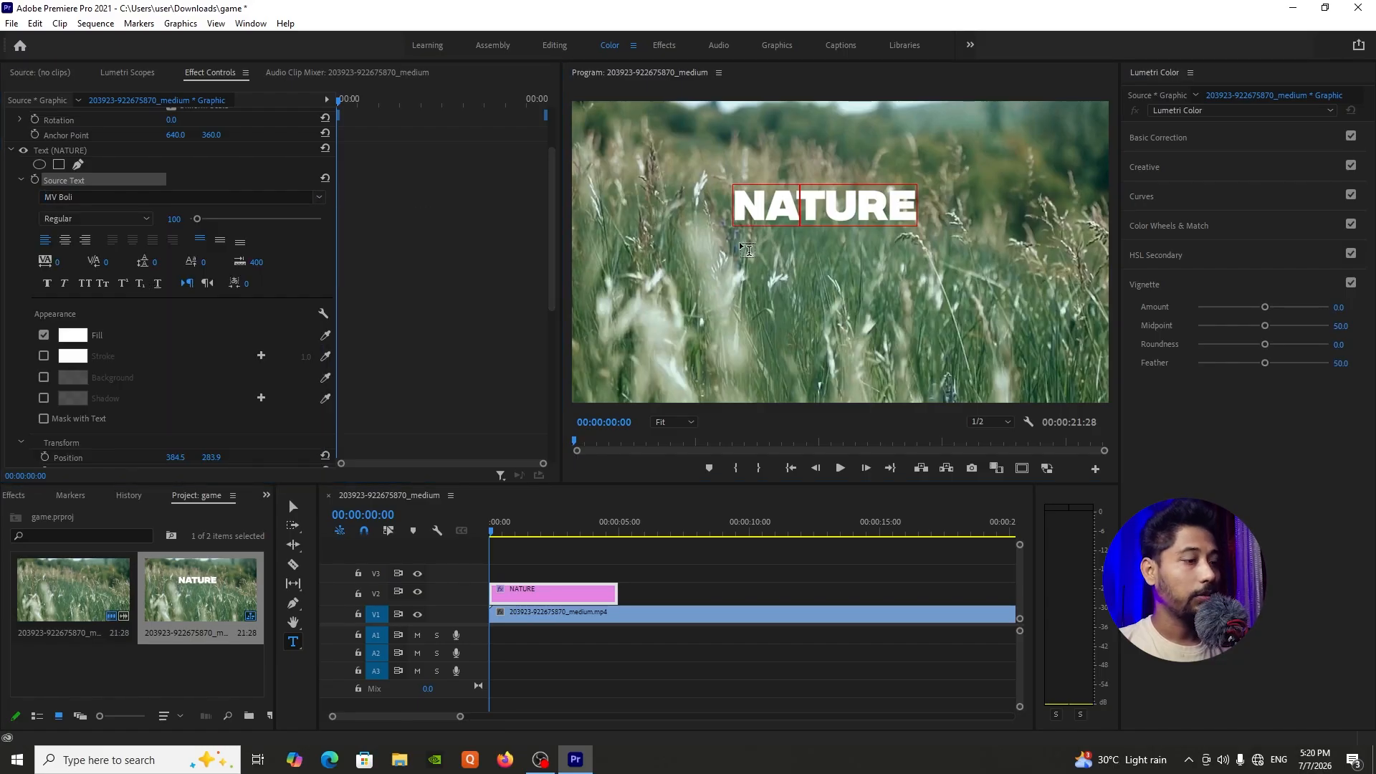
# Step: Reselect the whole word NATURE, apply the Milker font and check its available font styles
pyautogui.doubleClick(786, 207)
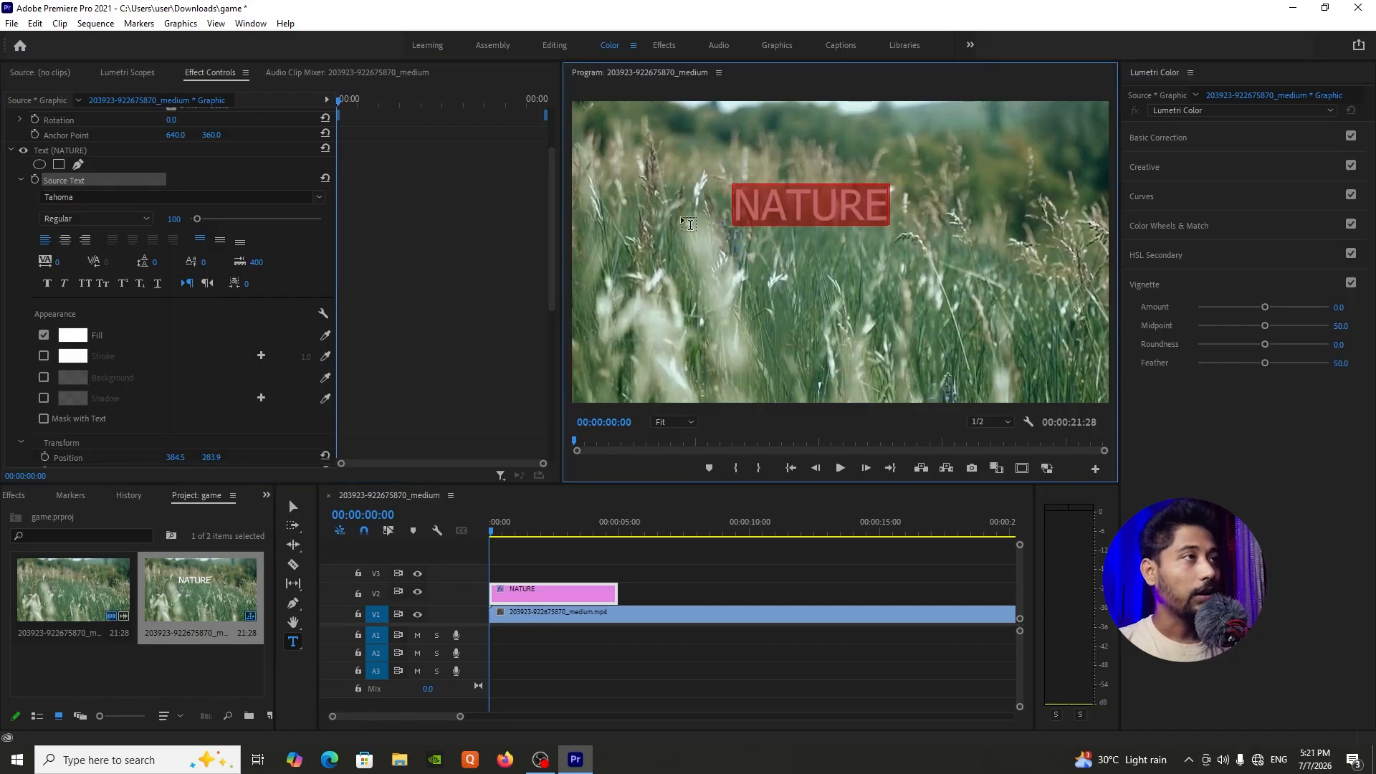
pyautogui.click(97, 197)
pyautogui.write('M')
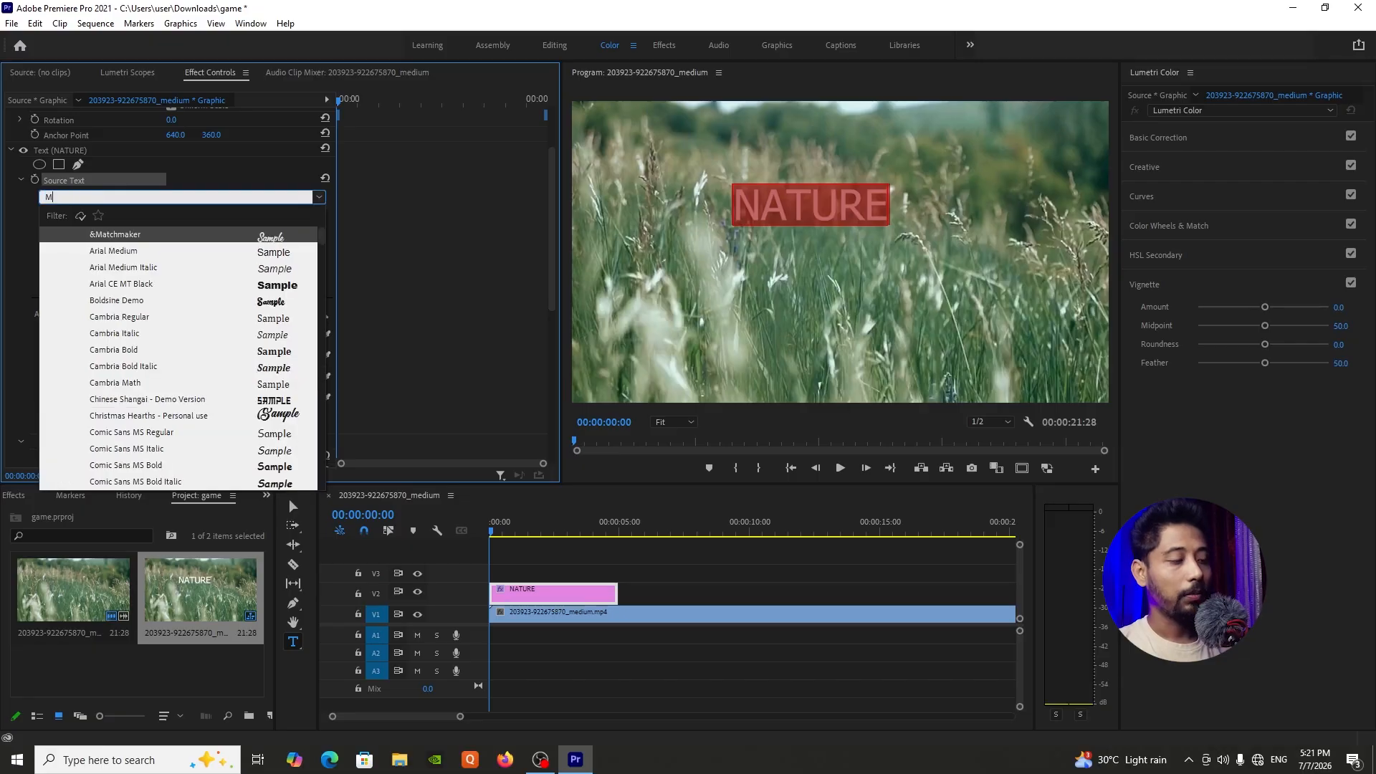
pyautogui.write('ILK')
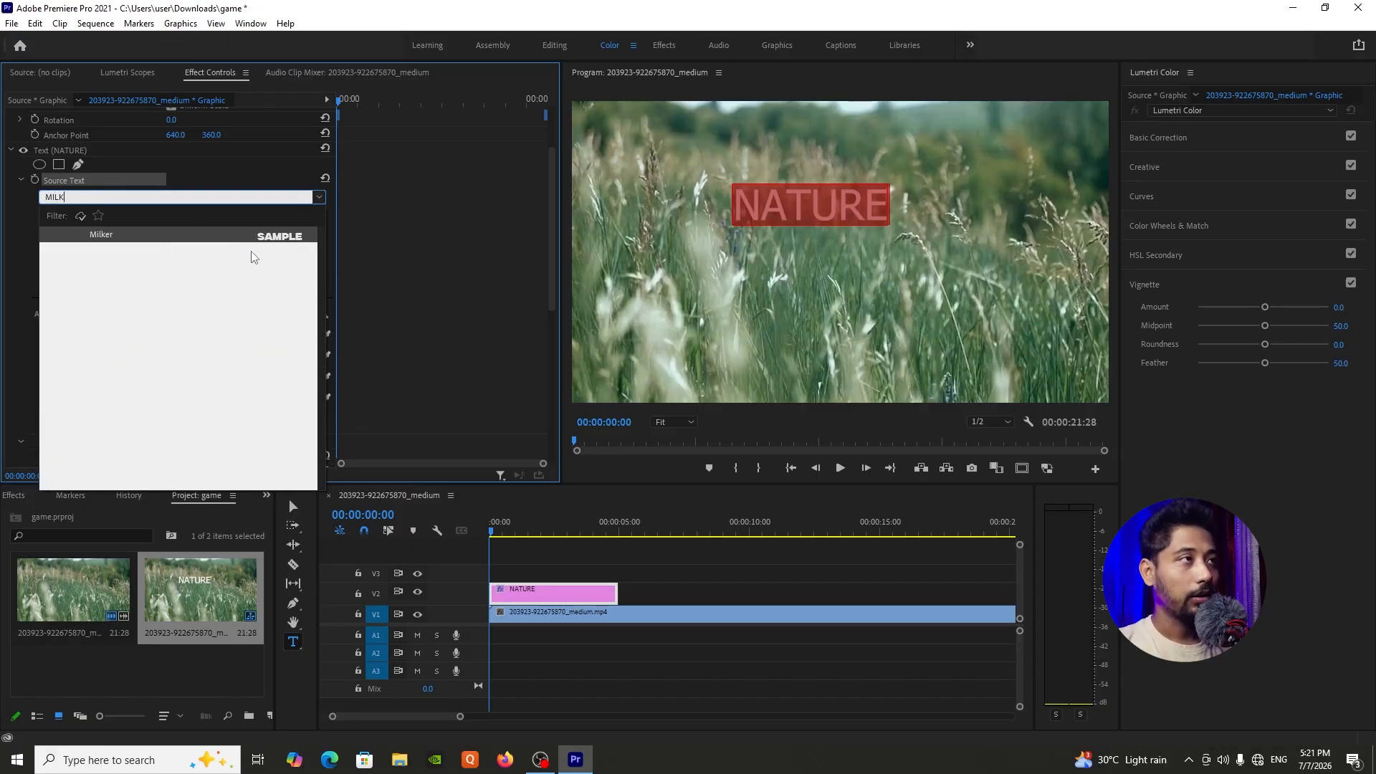
pyautogui.click(252, 239)
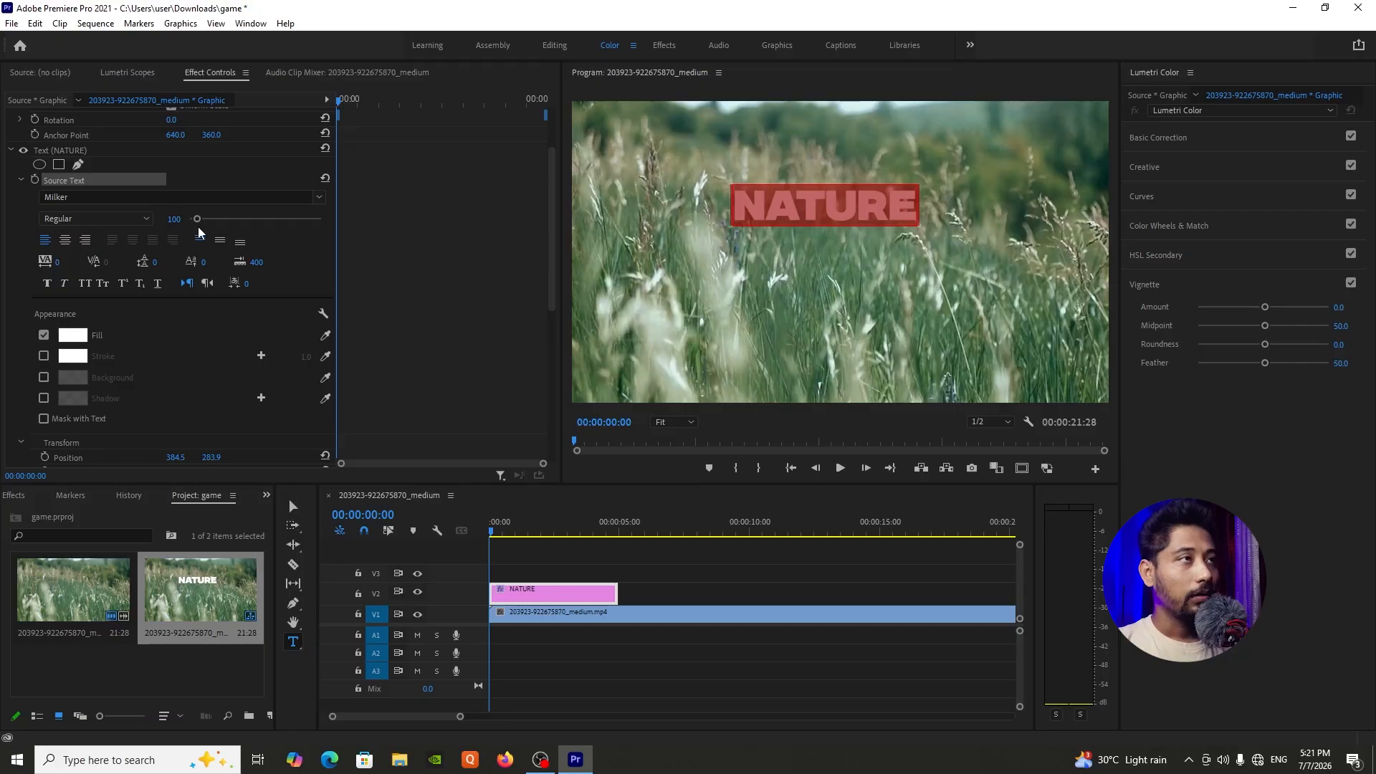
pyautogui.click(148, 220)
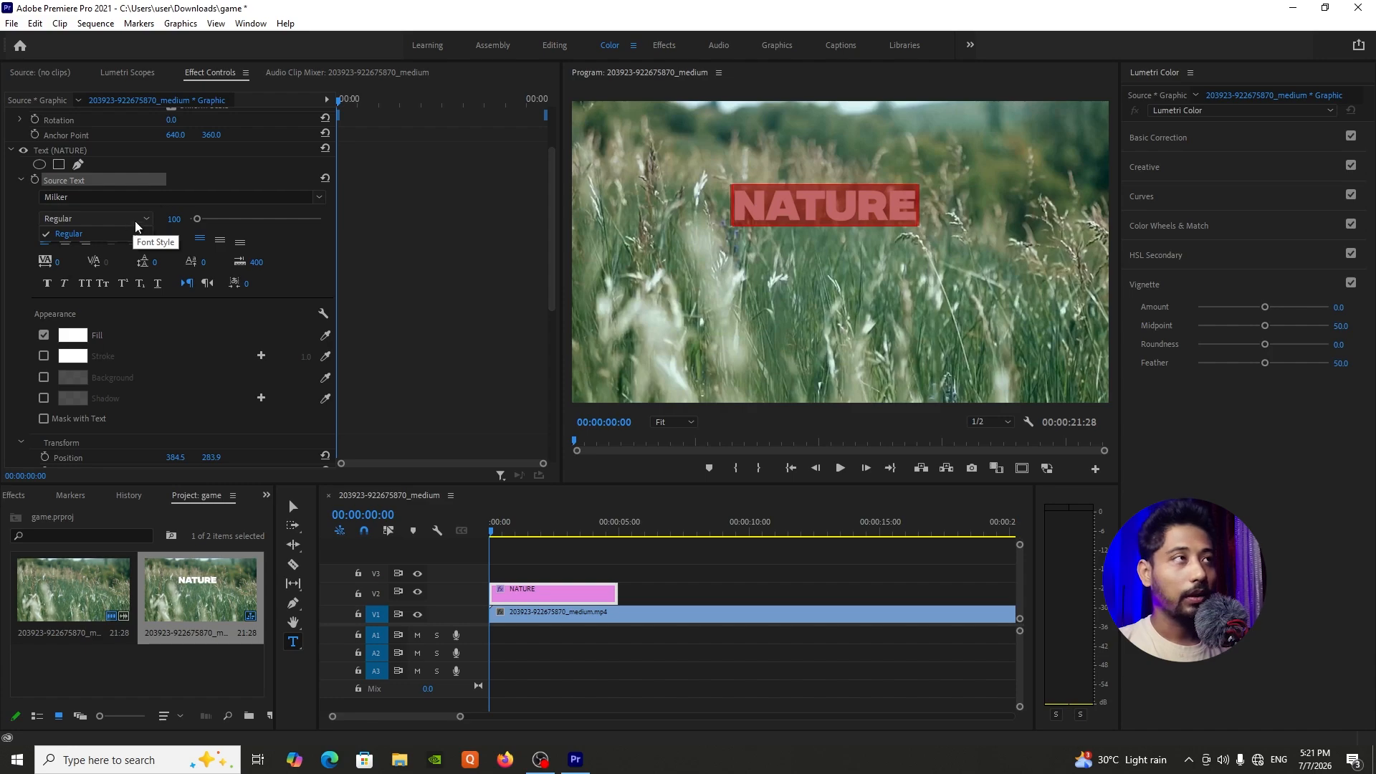
# Step: Change the NATURE title's font to Gotham with the Black style
pyautogui.click(231, 201)
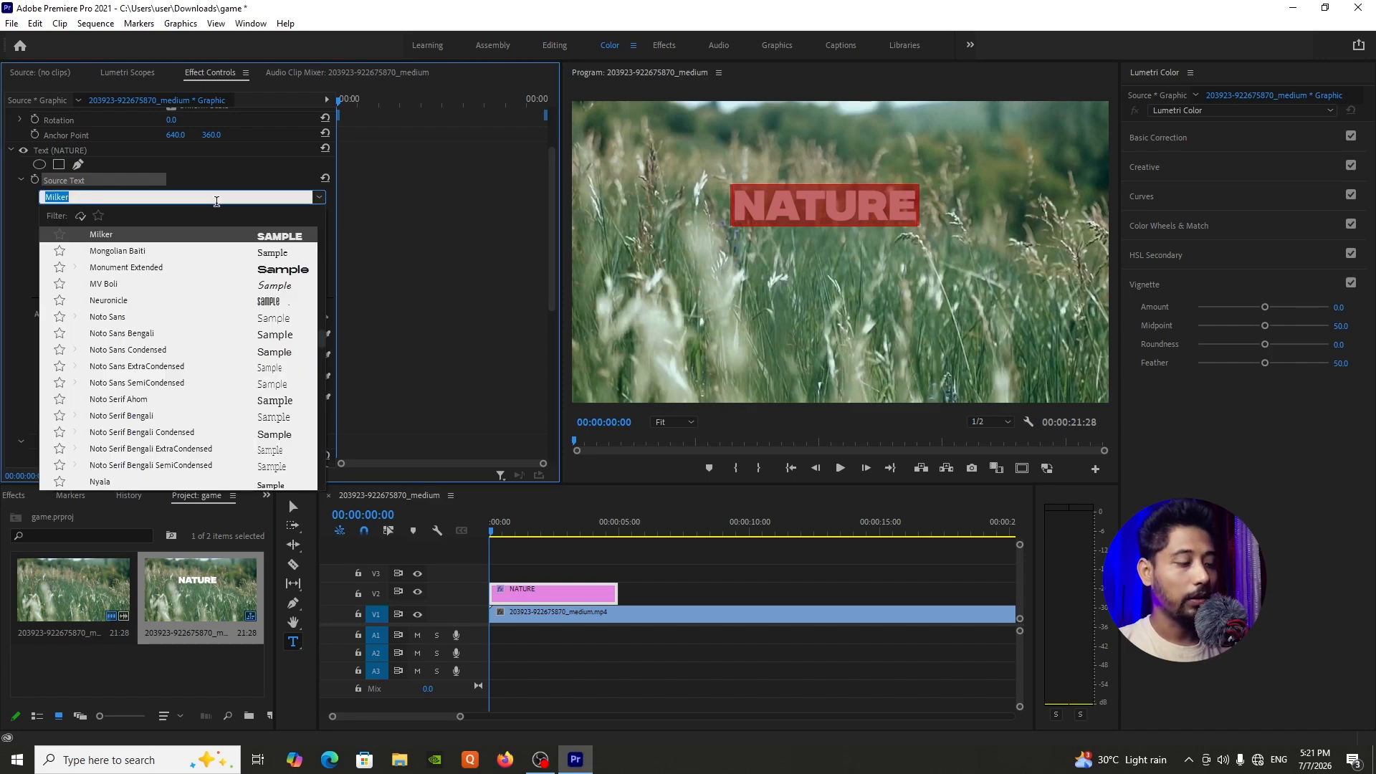
pyautogui.write('GOT')
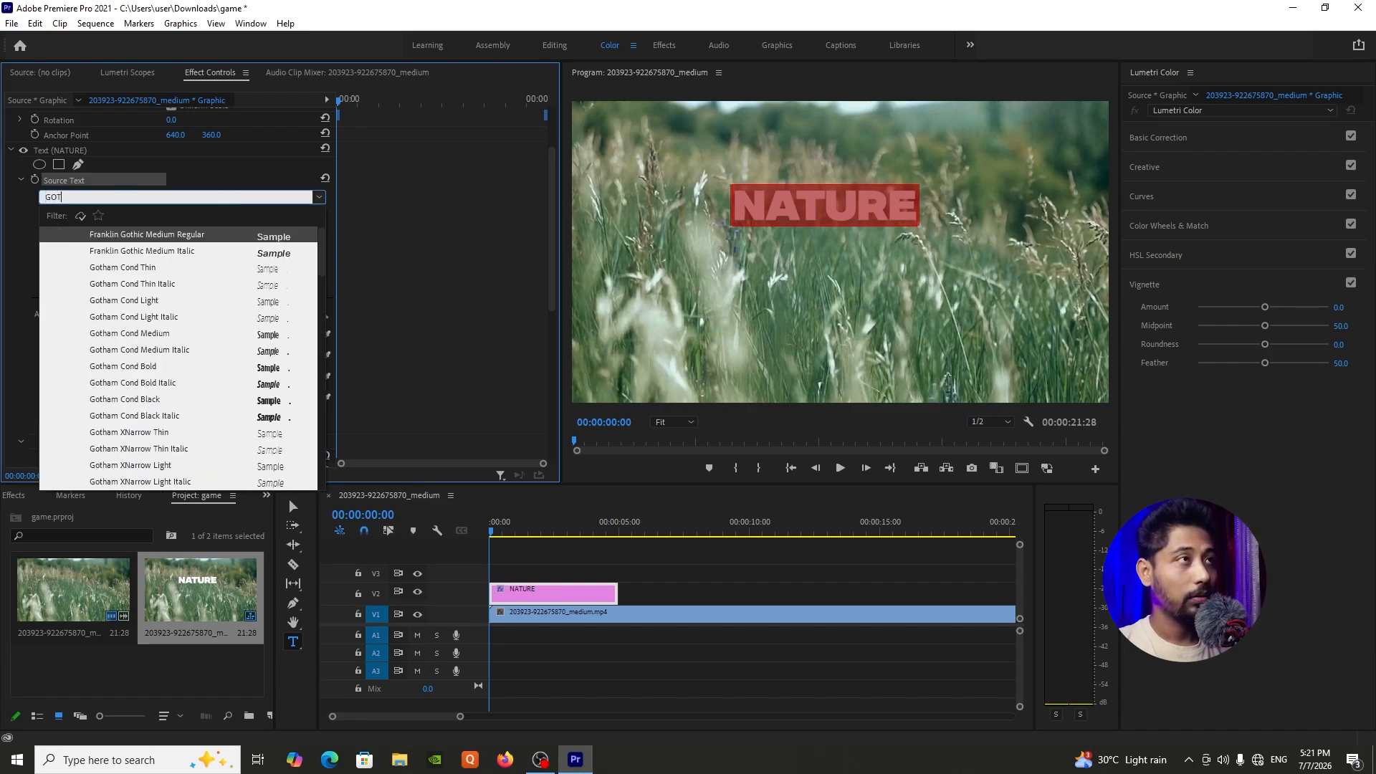
pyautogui.write('HA')
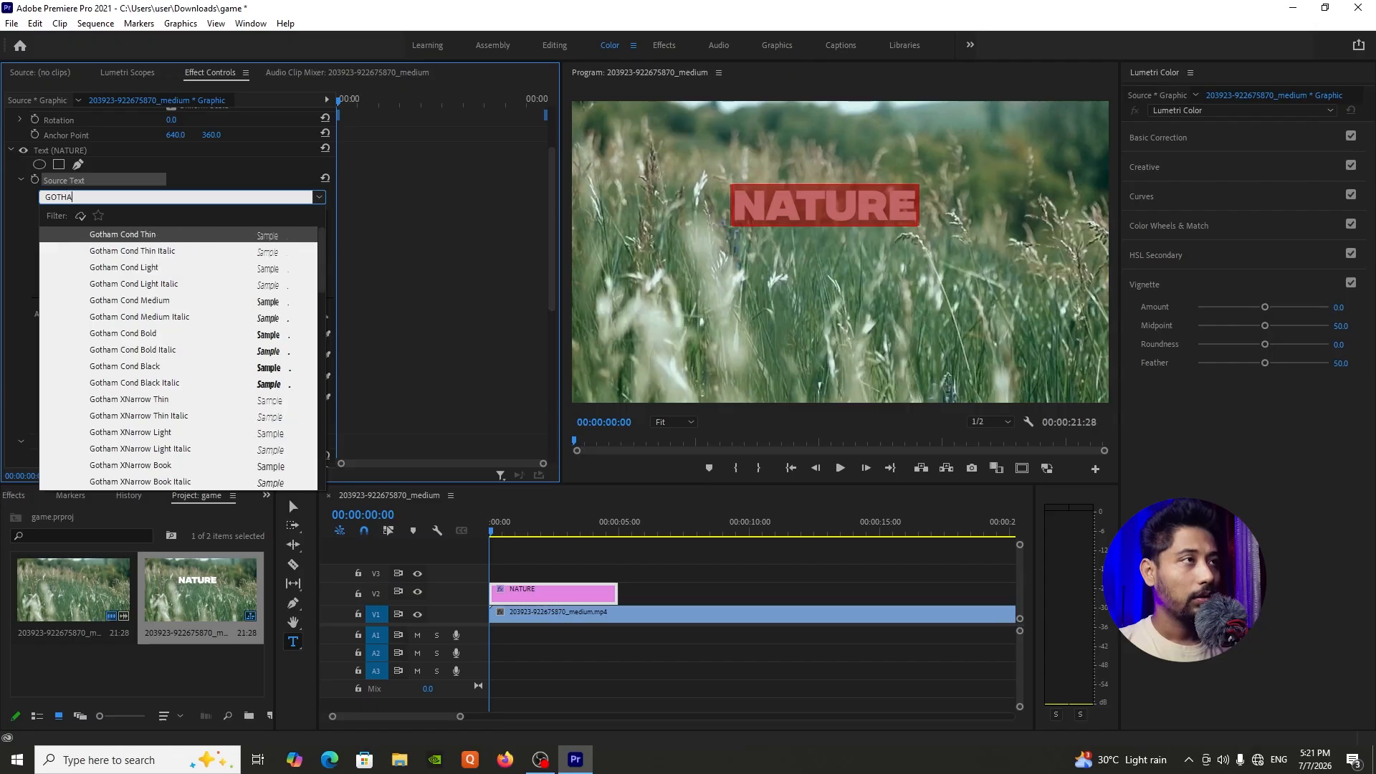
pyautogui.scroll(-10, 269, 359)
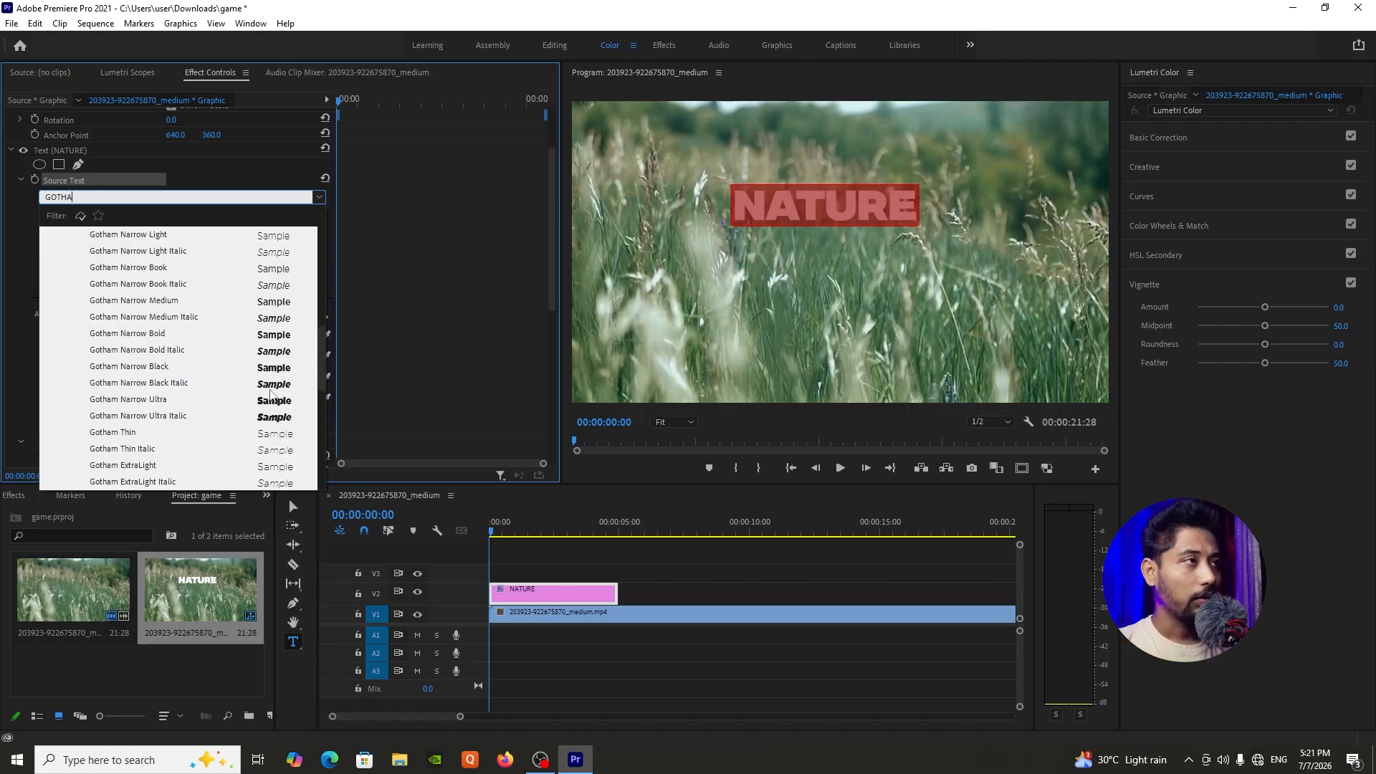
pyautogui.click(275, 368)
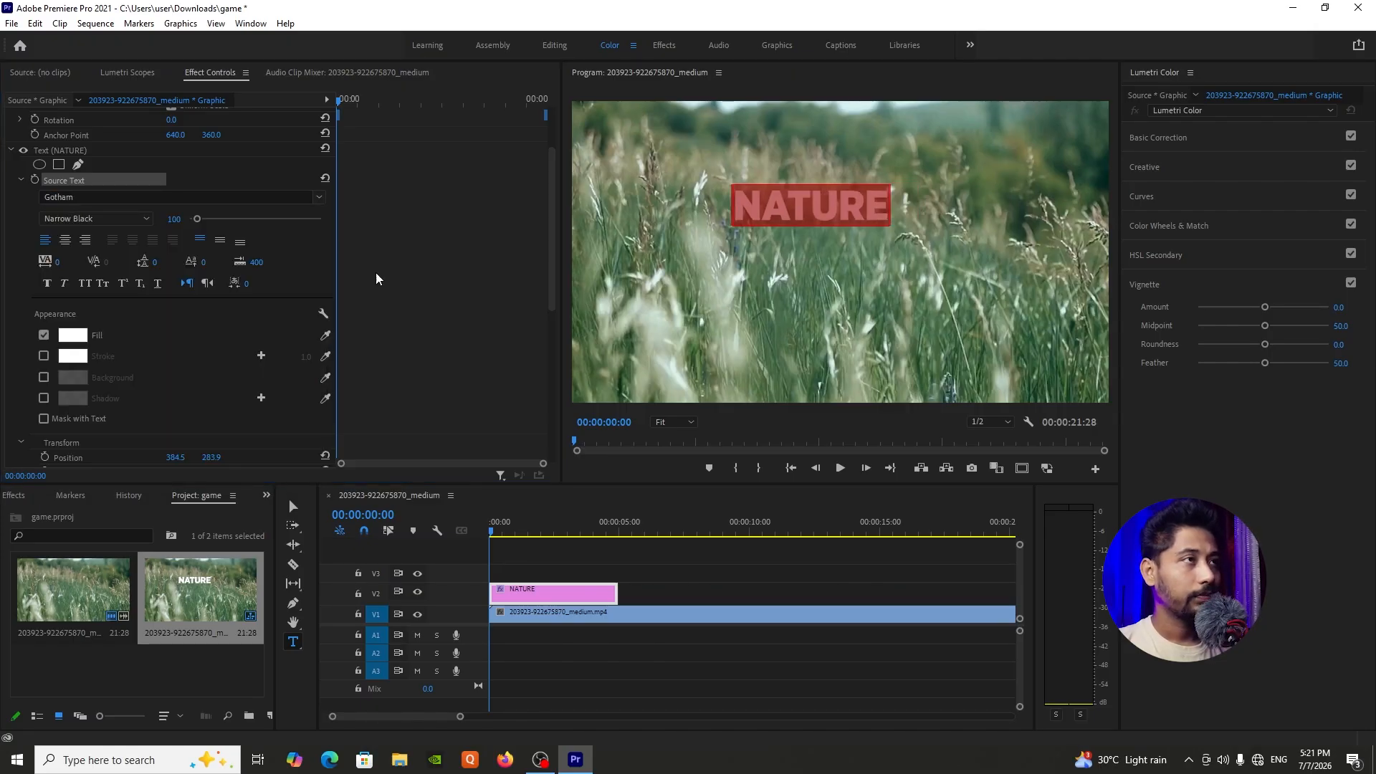
pyautogui.click(148, 221)
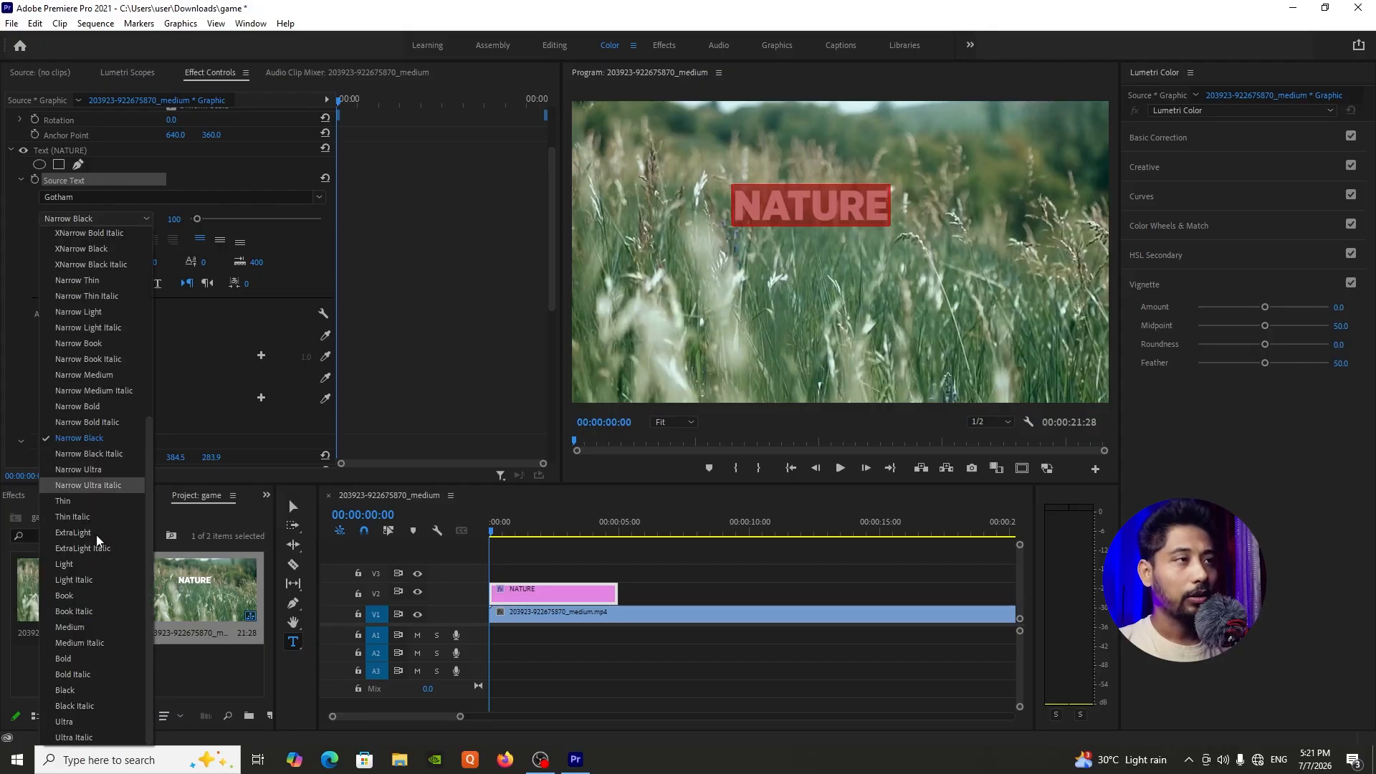
pyautogui.click(83, 688)
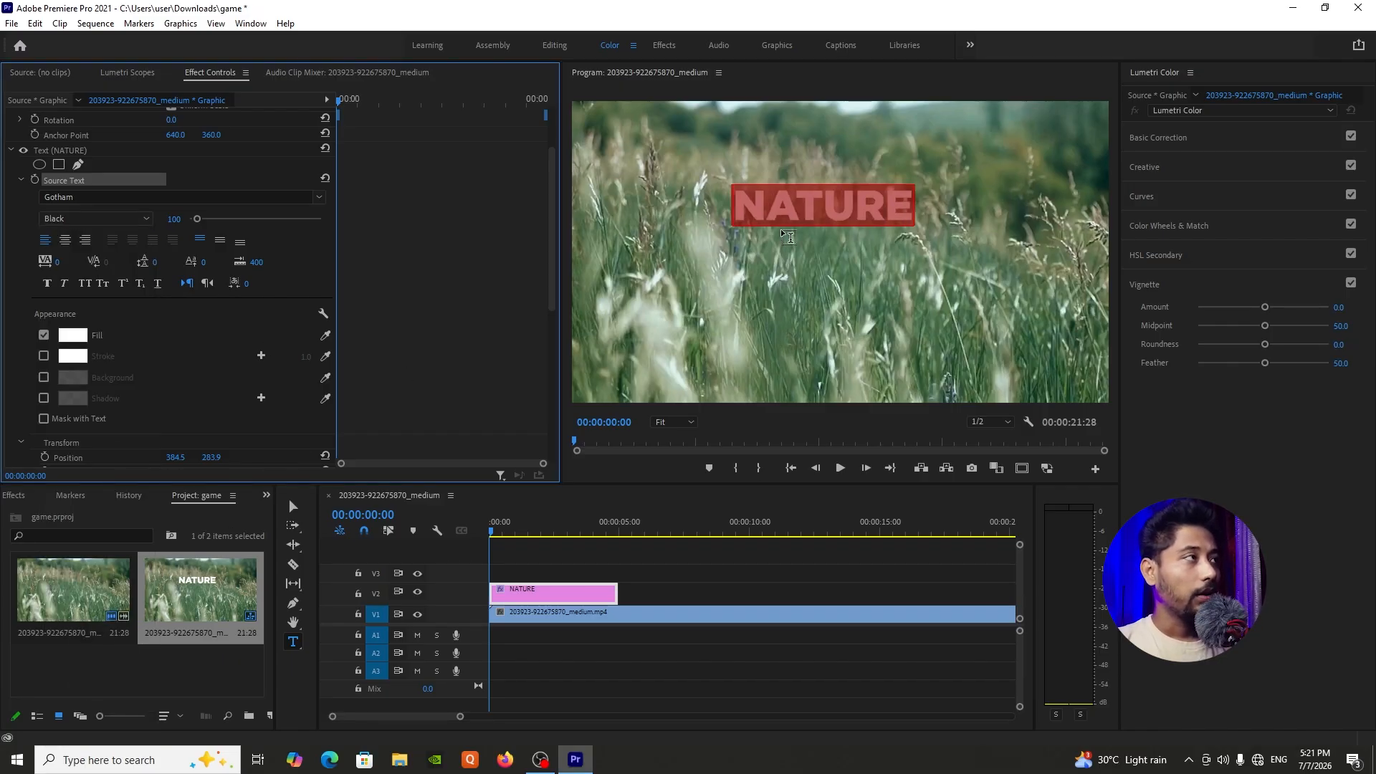
# Step: Select the whole word NATURE, try a larger font size, and set the size back to 100
pyautogui.click(797, 202)
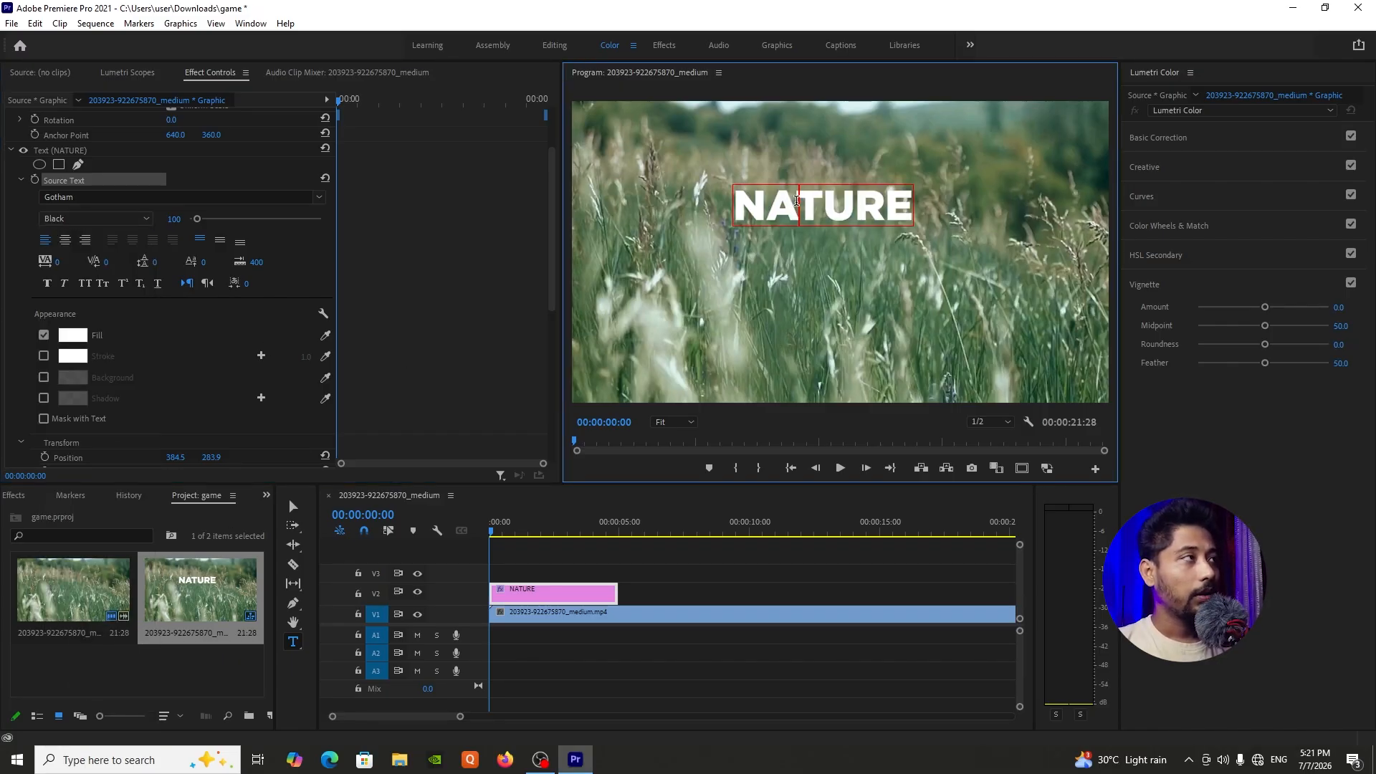
pyautogui.doubleClick(797, 202)
pyautogui.moveTo(198, 219); pyautogui.dragTo(200, 219)
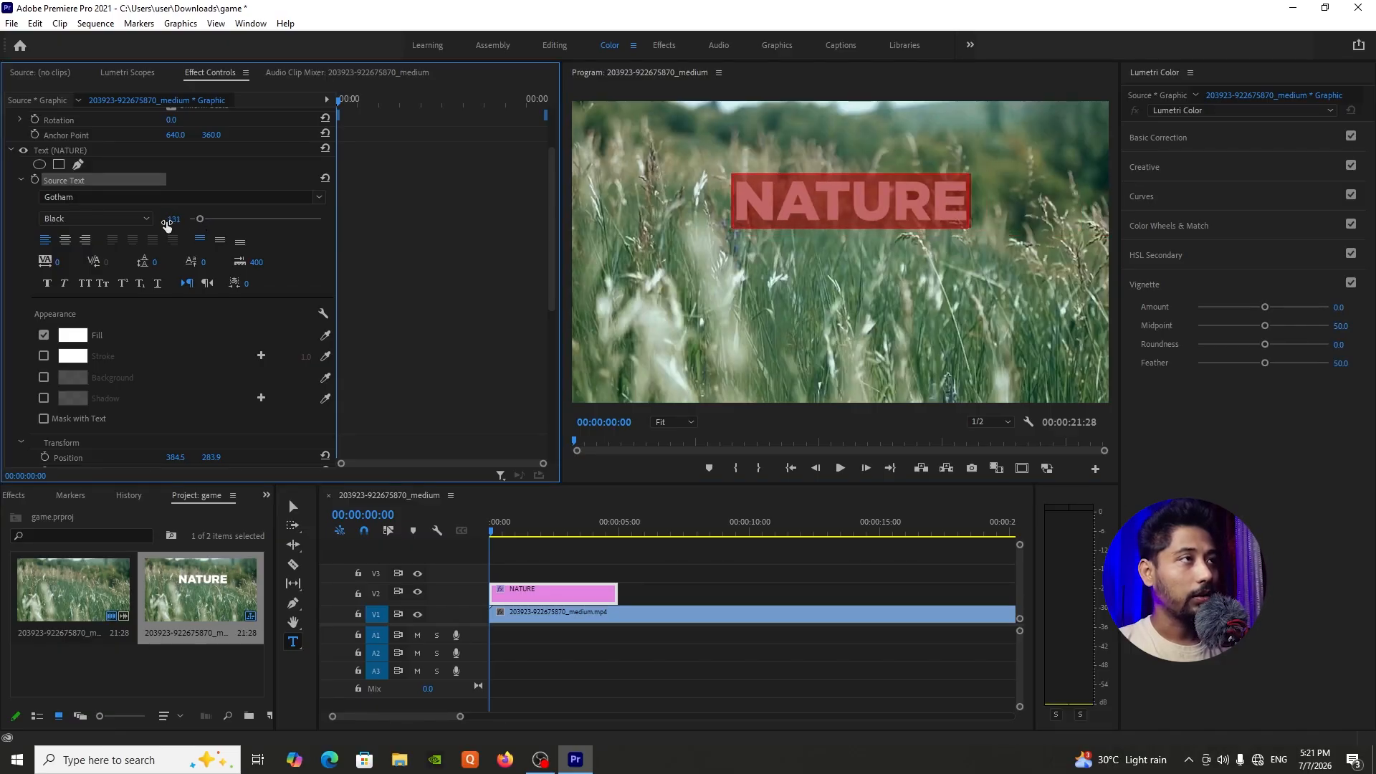
pyautogui.click(172, 219)
pyautogui.write('100')
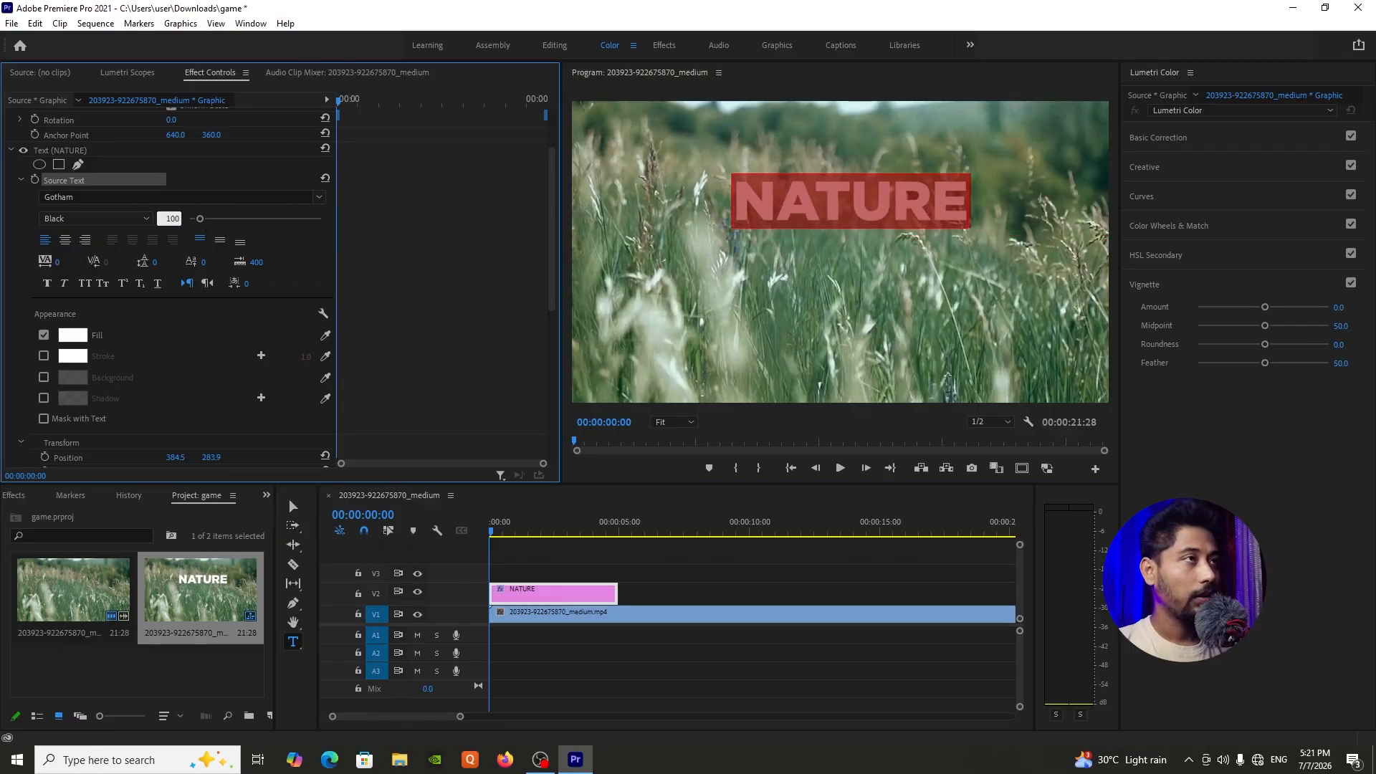
pyautogui.press('Return')
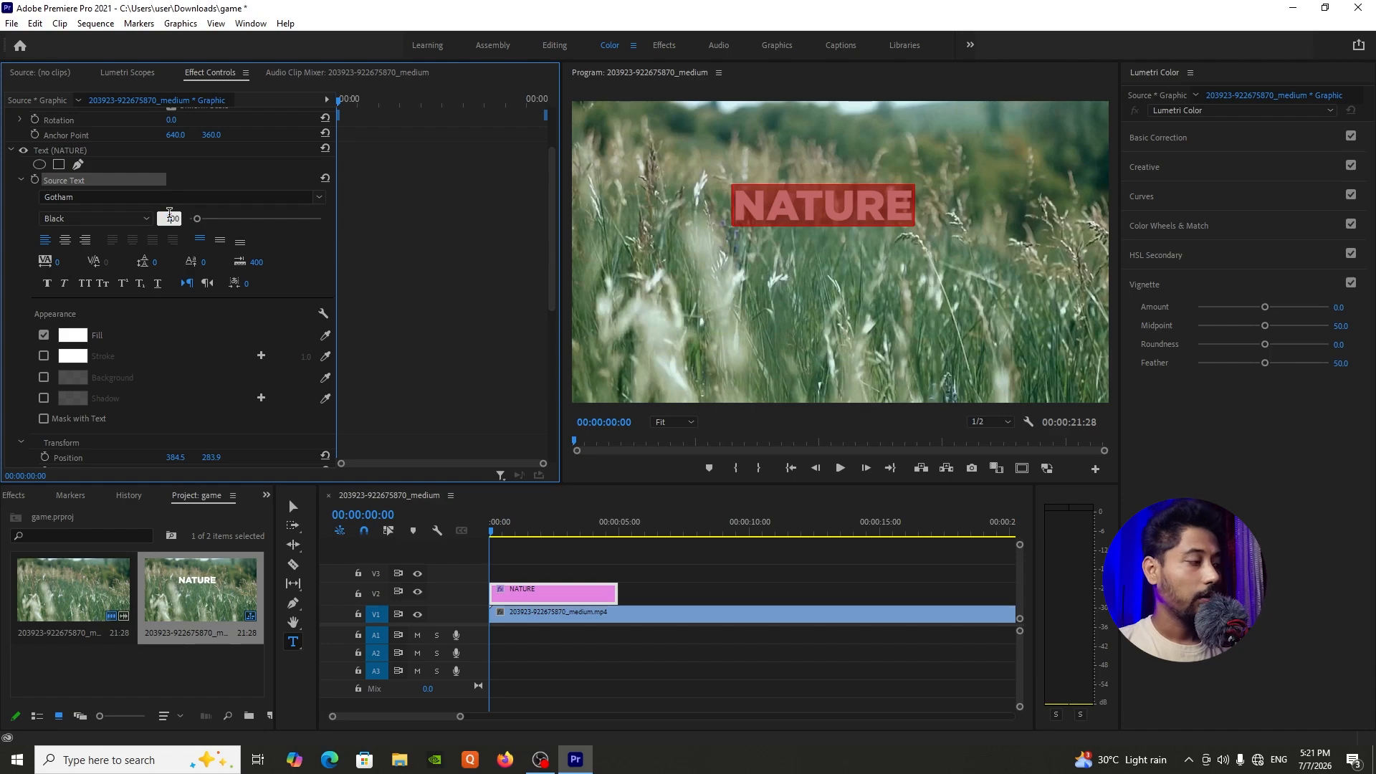
# Step: Set the NATURE title's font size to 120
pyautogui.click(170, 218)
pyautogui.write('120')
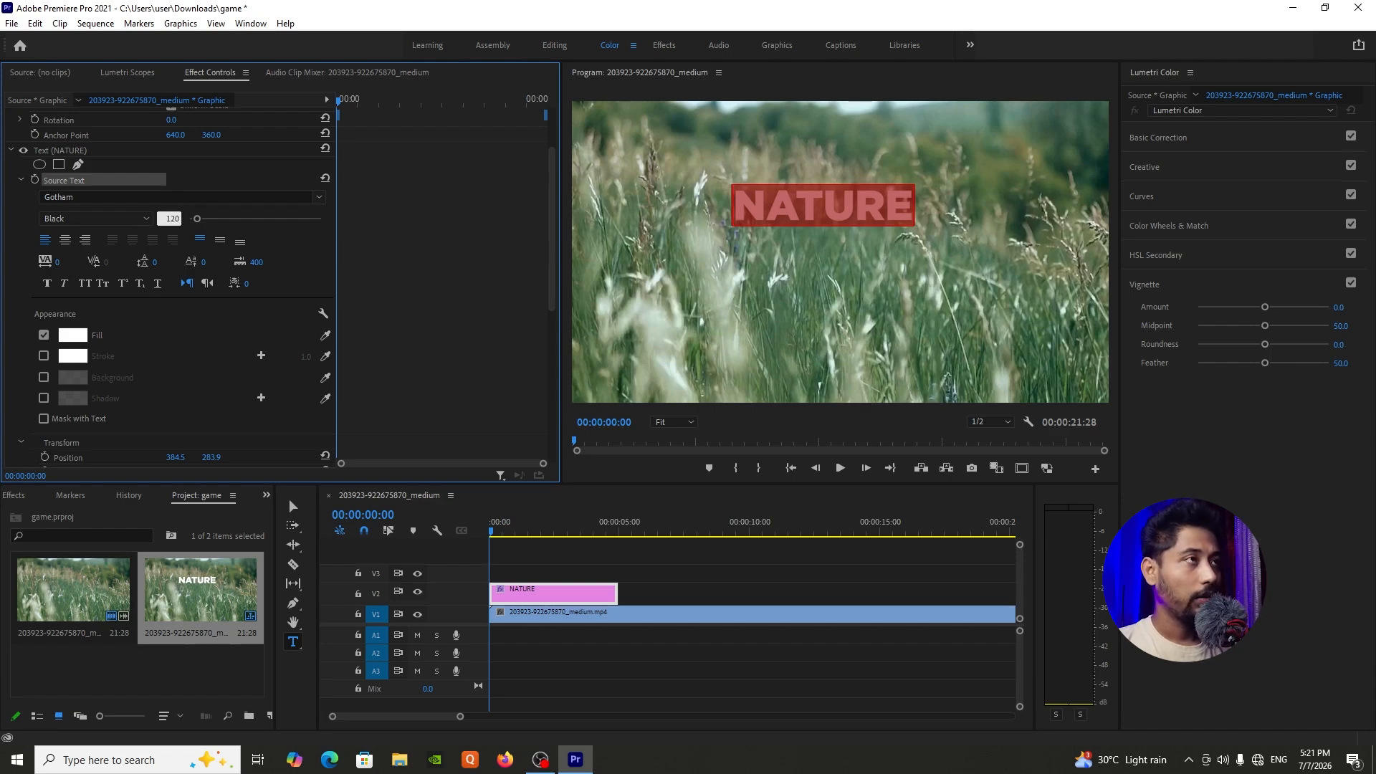
pyautogui.press('Return')
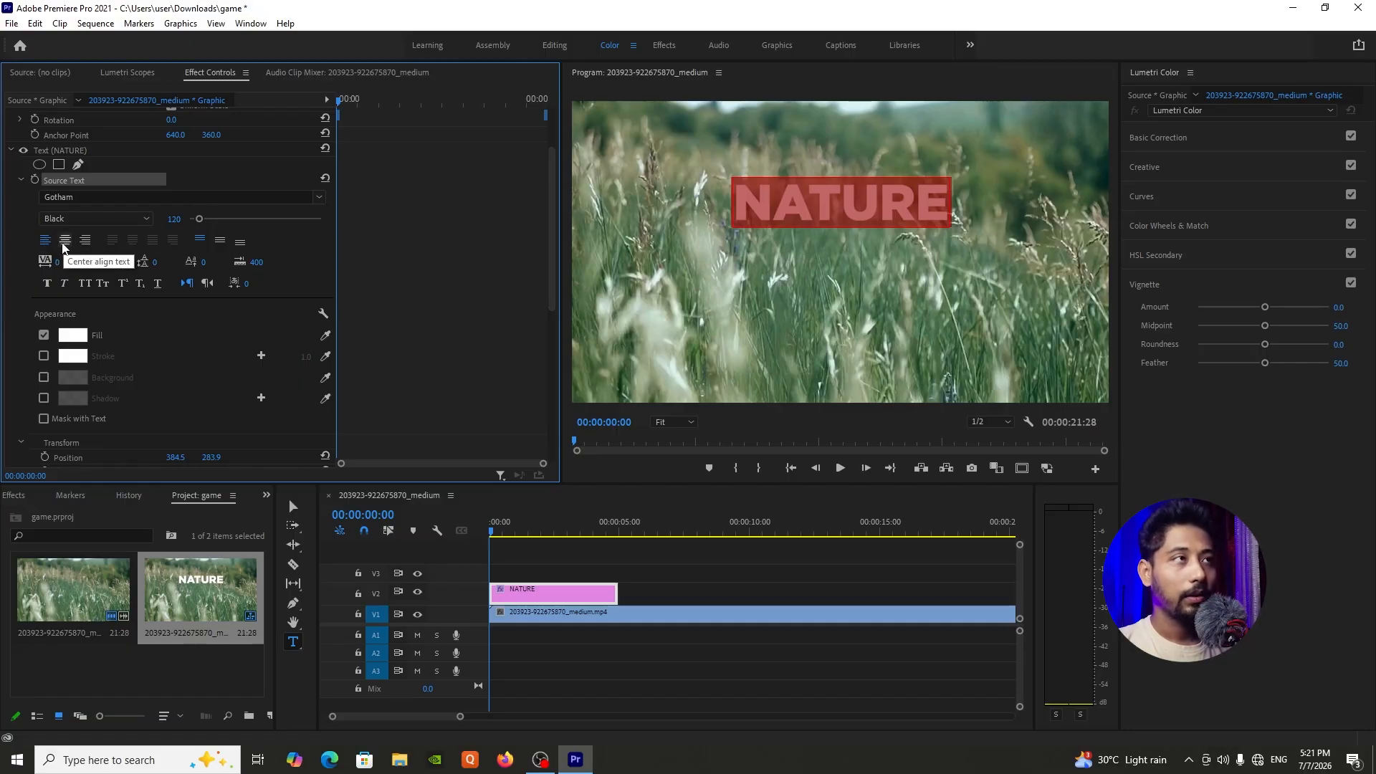
# Step: Try center, right and left alignment on the title, choose center alignment, and set its letter tracking to 28
pyautogui.click(65, 241)
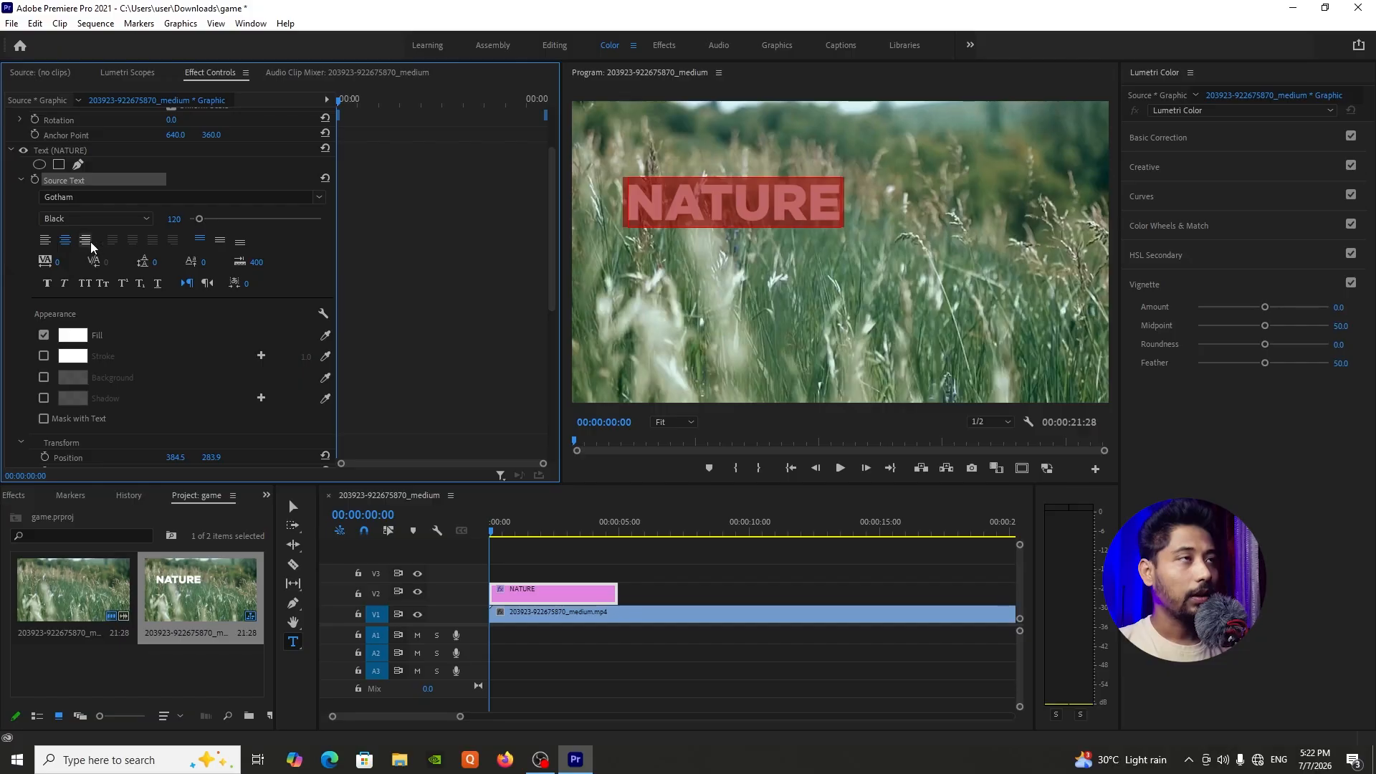
pyautogui.click(91, 247)
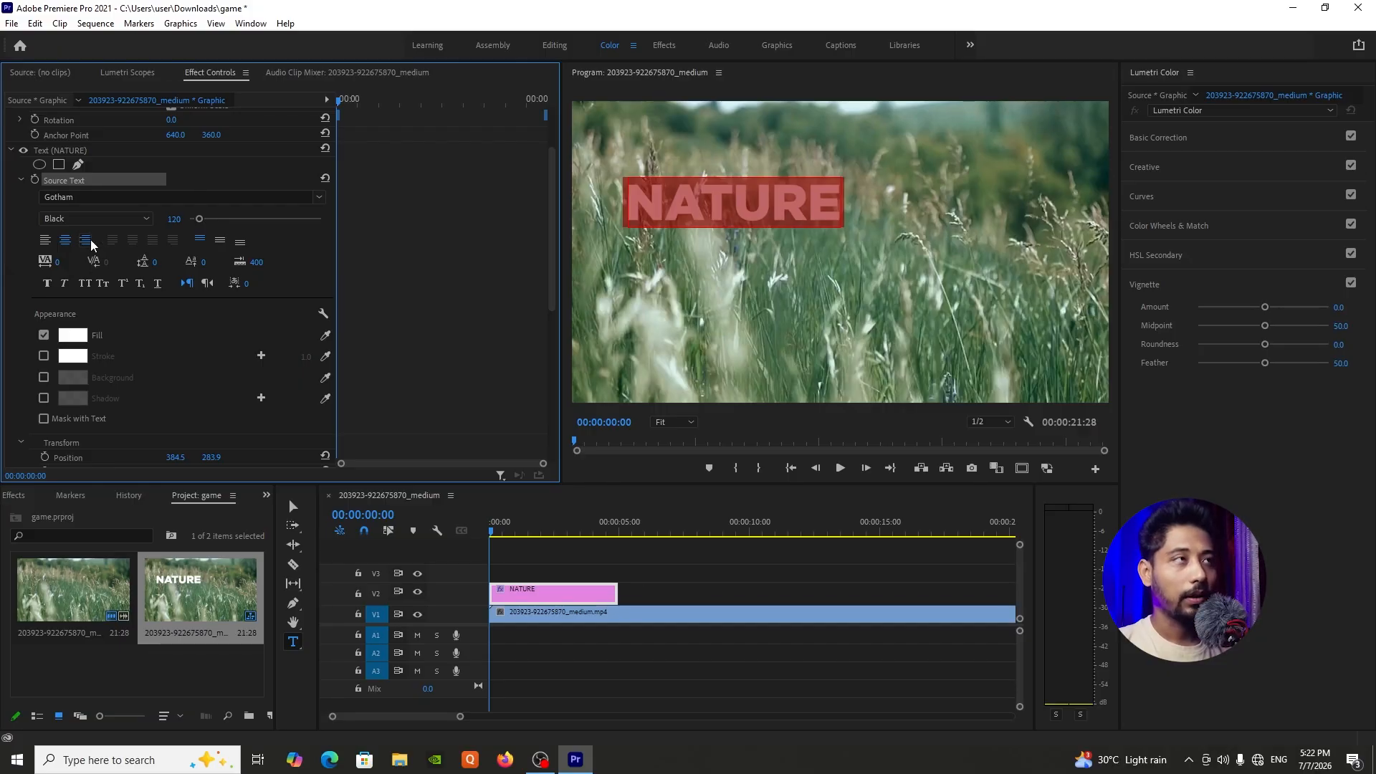
pyautogui.click(50, 245)
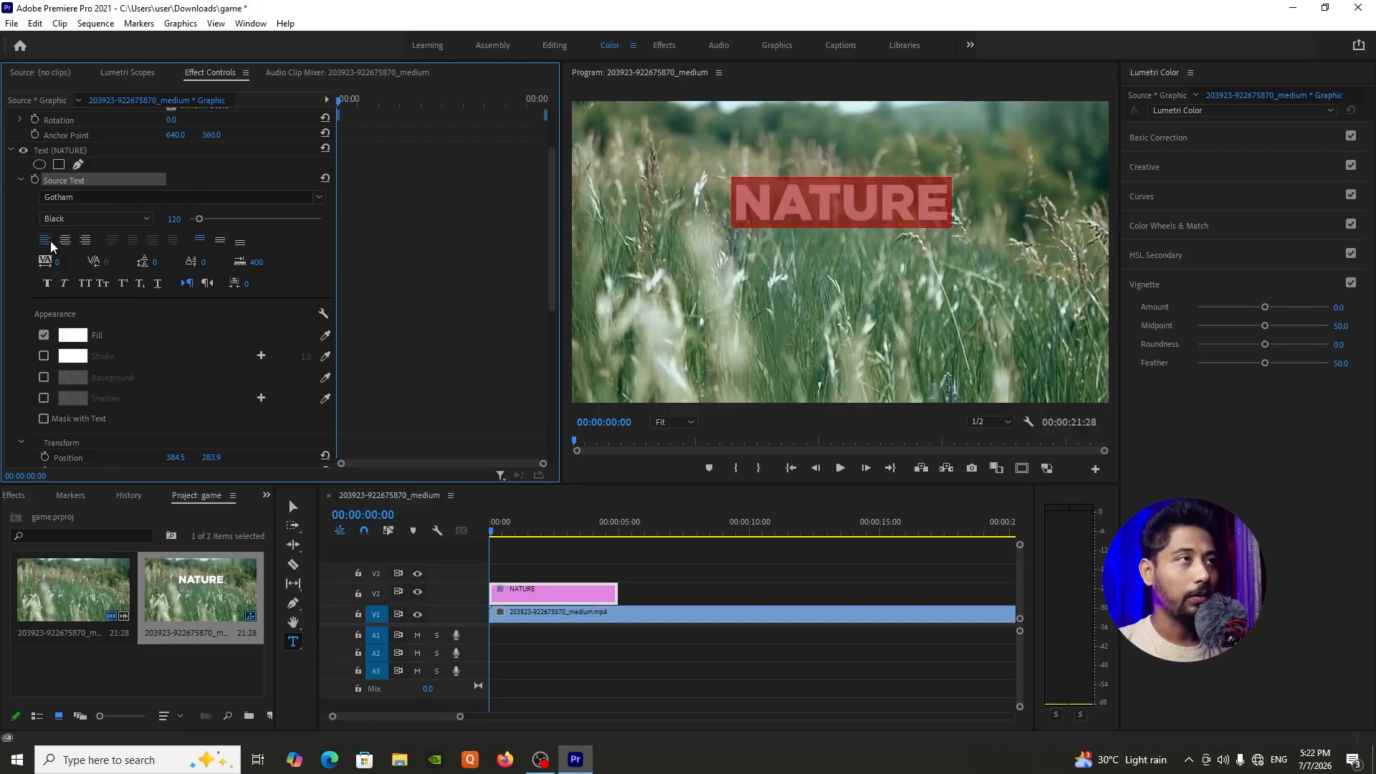
pyautogui.click(64, 242)
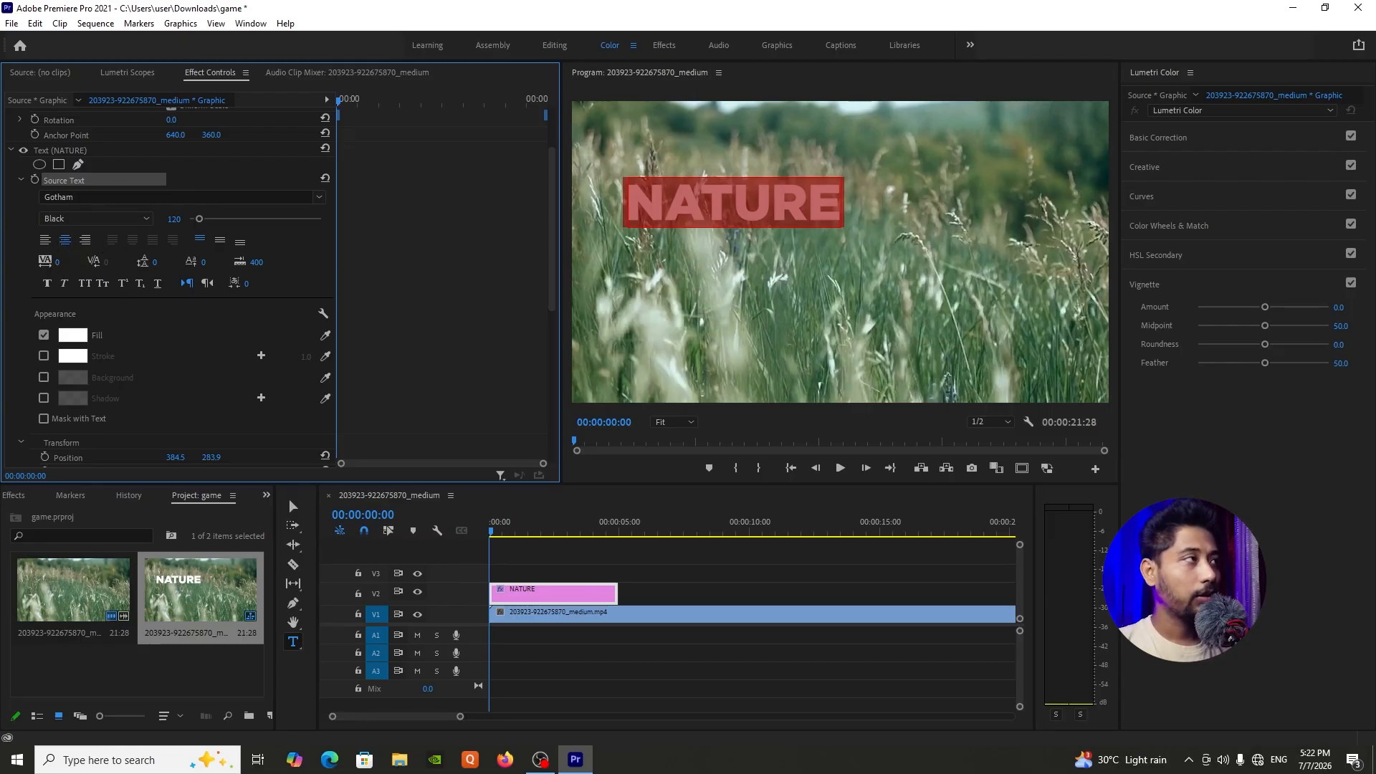
pyautogui.moveTo(57, 262)
pyautogui.mouseDown()
pyautogui.moveTo(115, 263)
pyautogui.moveTo(69, 262)
pyautogui.mouseUp()
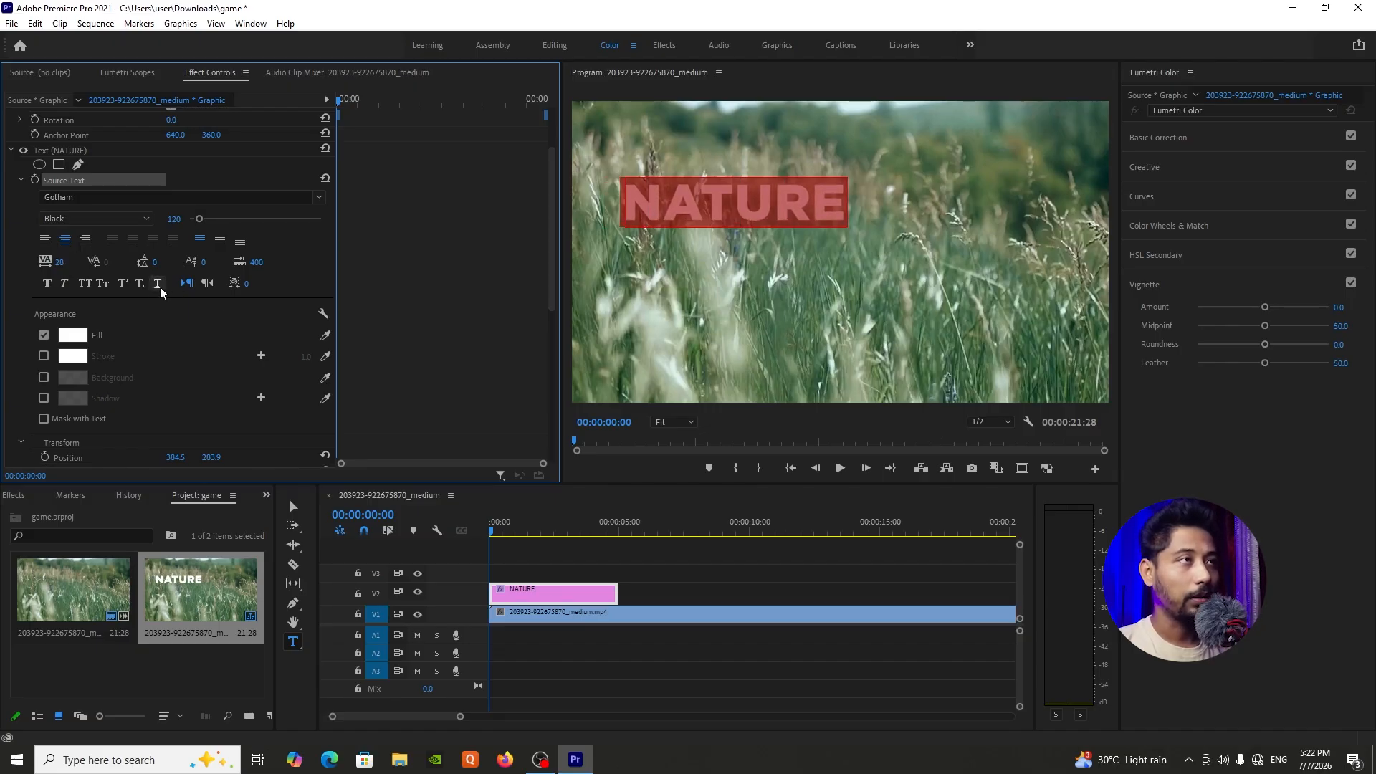
pyautogui.click(47, 284)
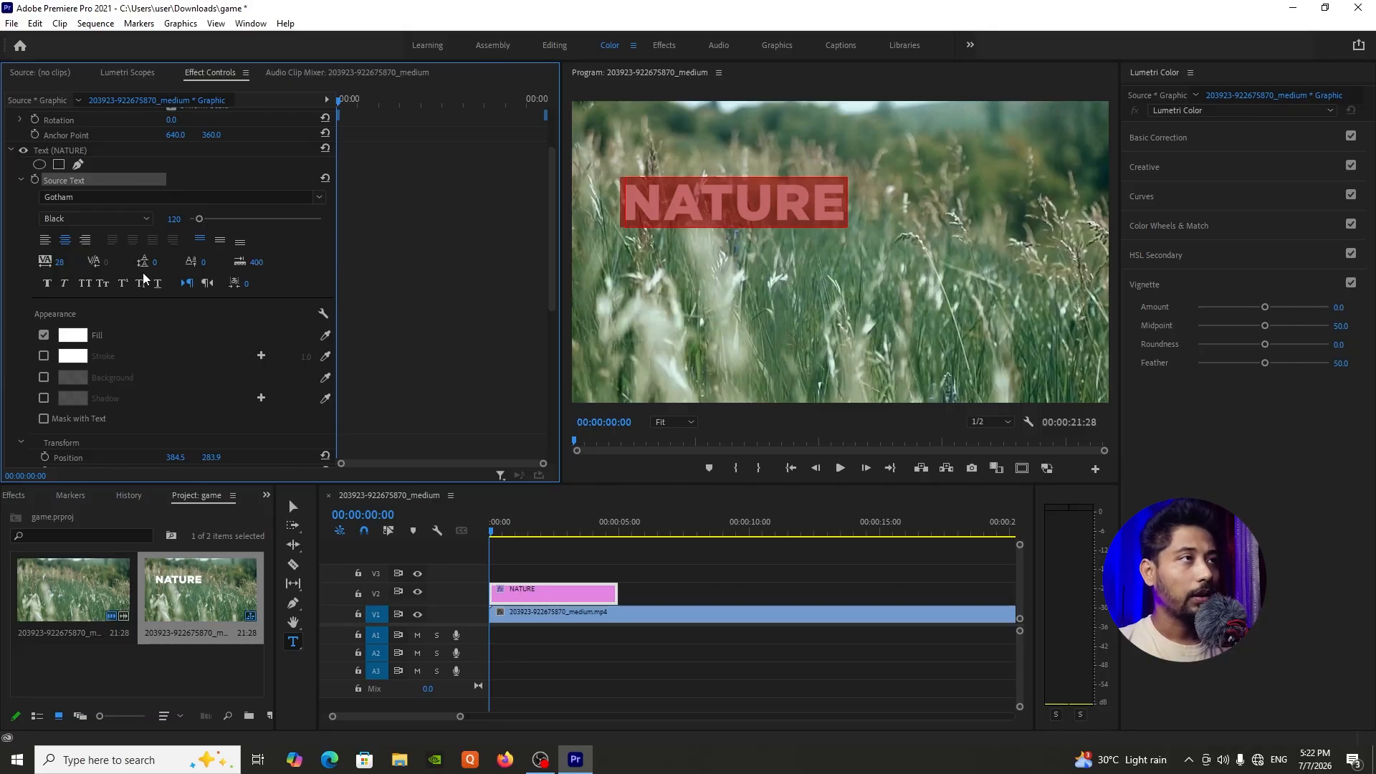
pyautogui.scroll(-1, 170, 337)
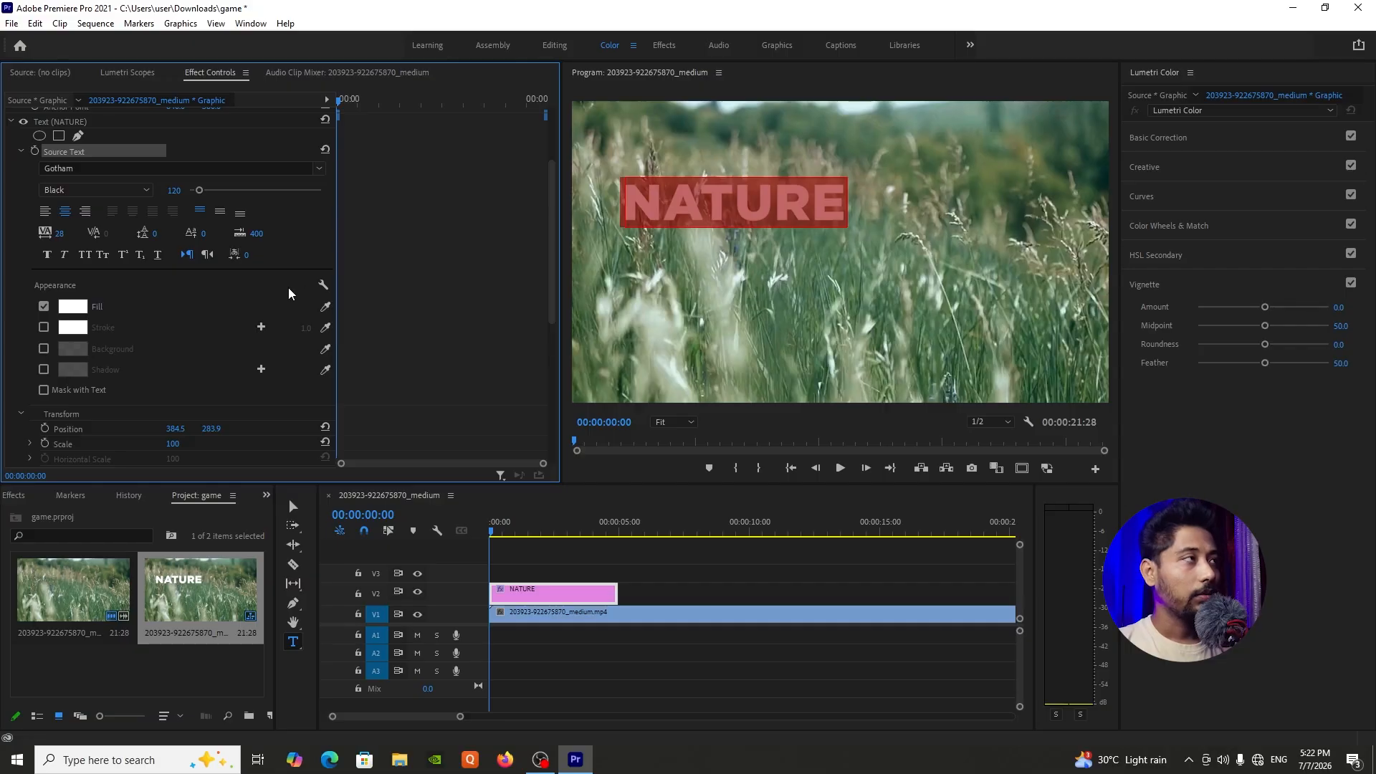
pyautogui.click(762, 198)
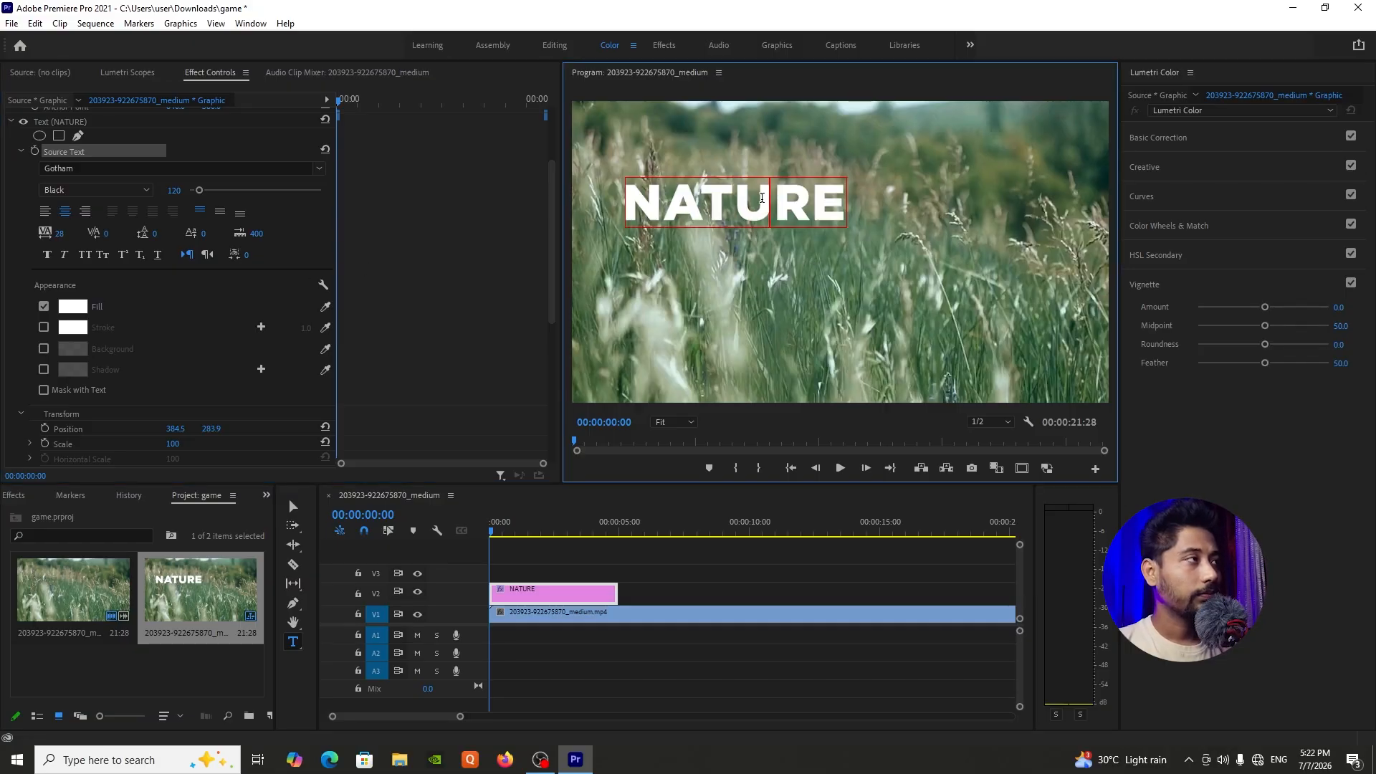
pyautogui.click(72, 306)
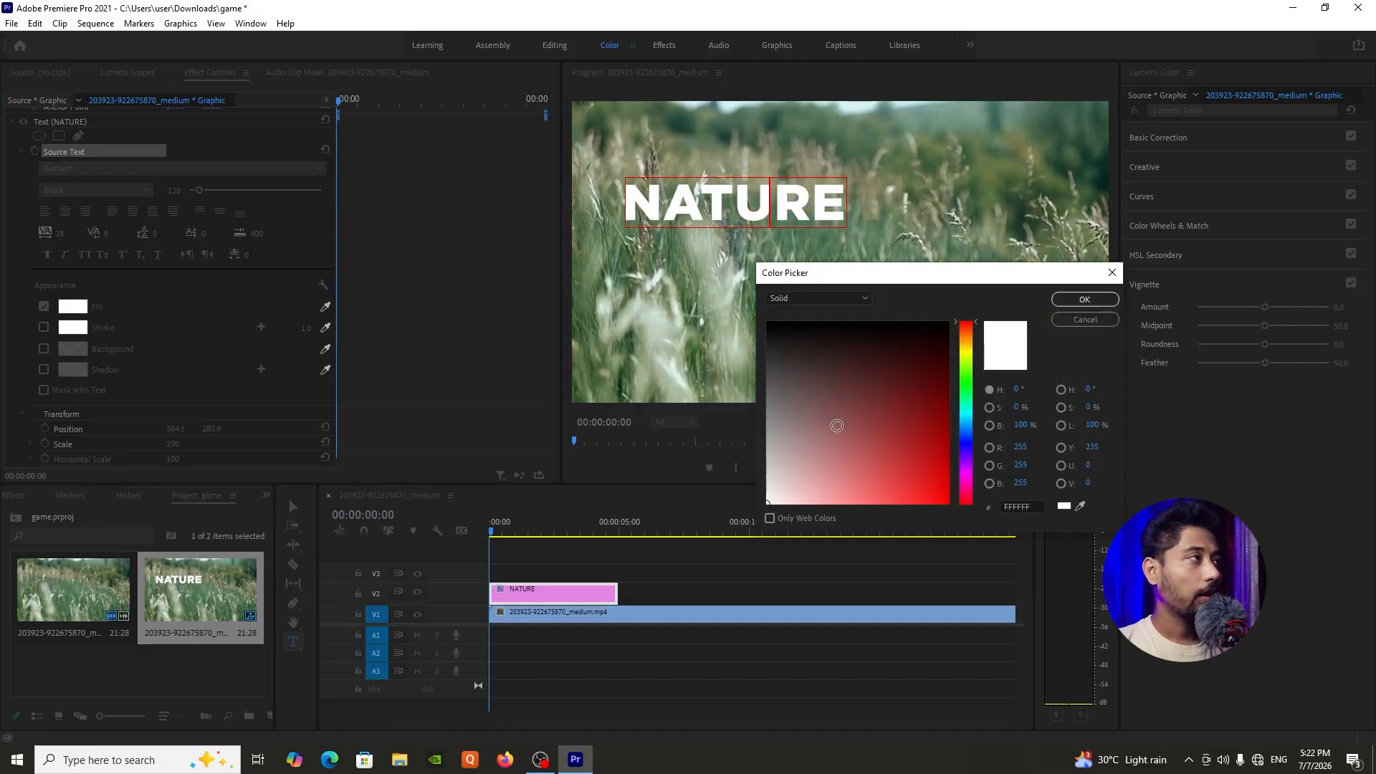
pyautogui.click(1077, 293)
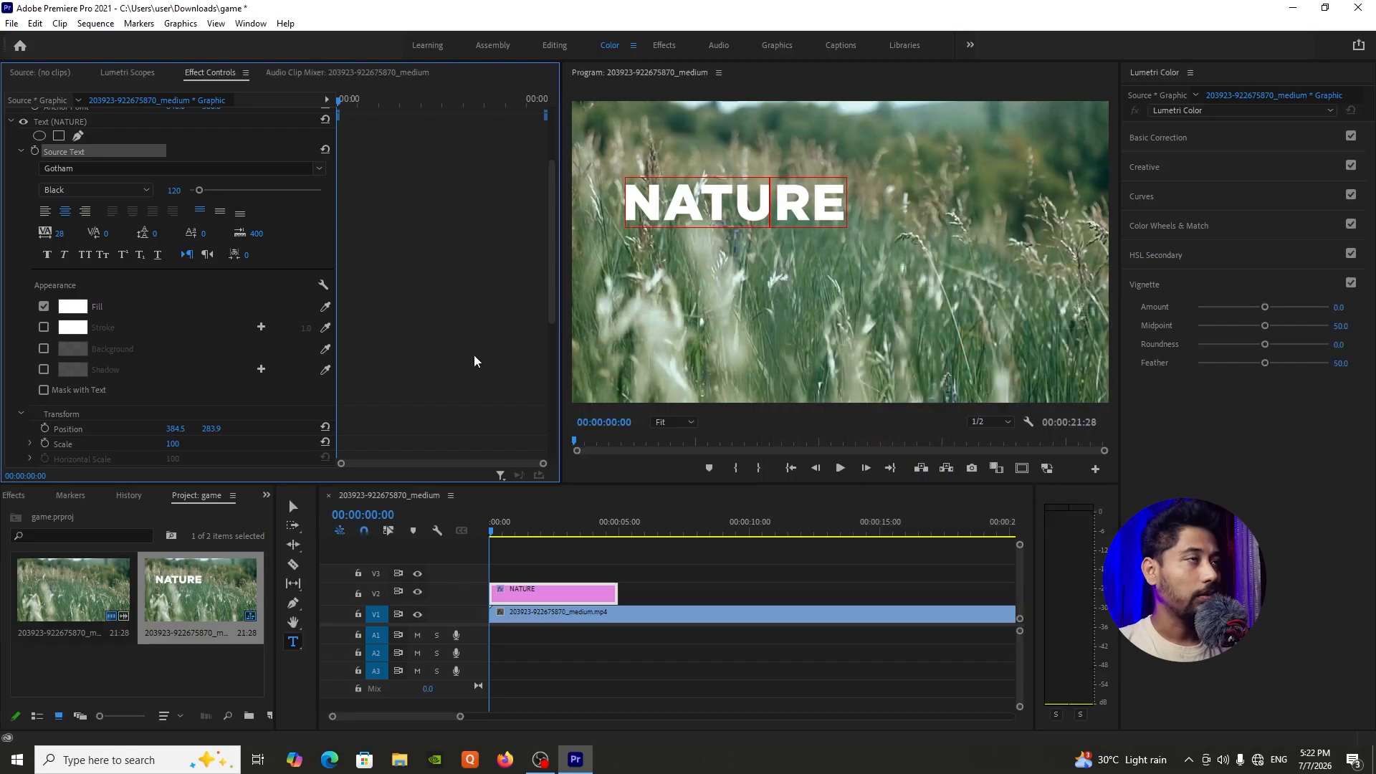
# Step: Select the whole word NATURE and sample a dark green from the background foliage as its fill color
pyautogui.doubleClick(759, 207)
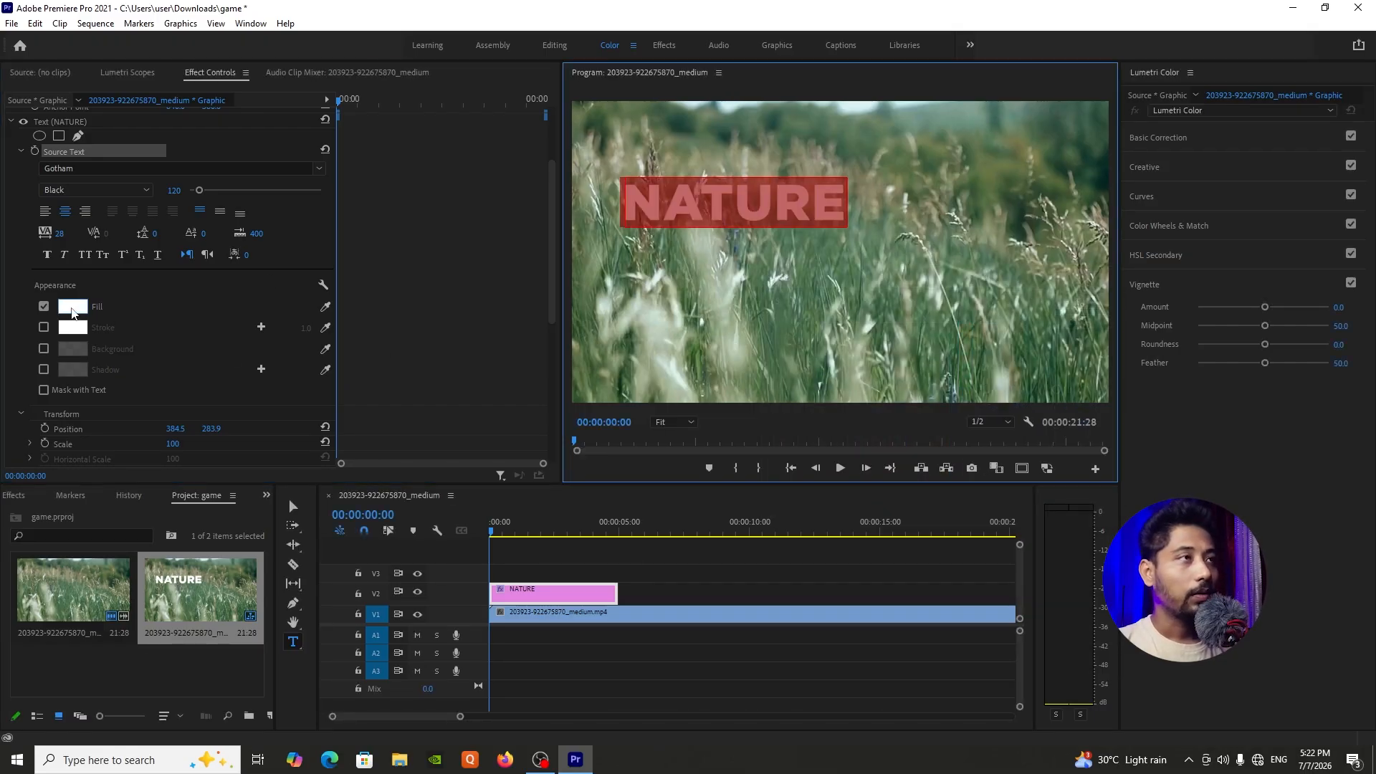
pyautogui.click(79, 307)
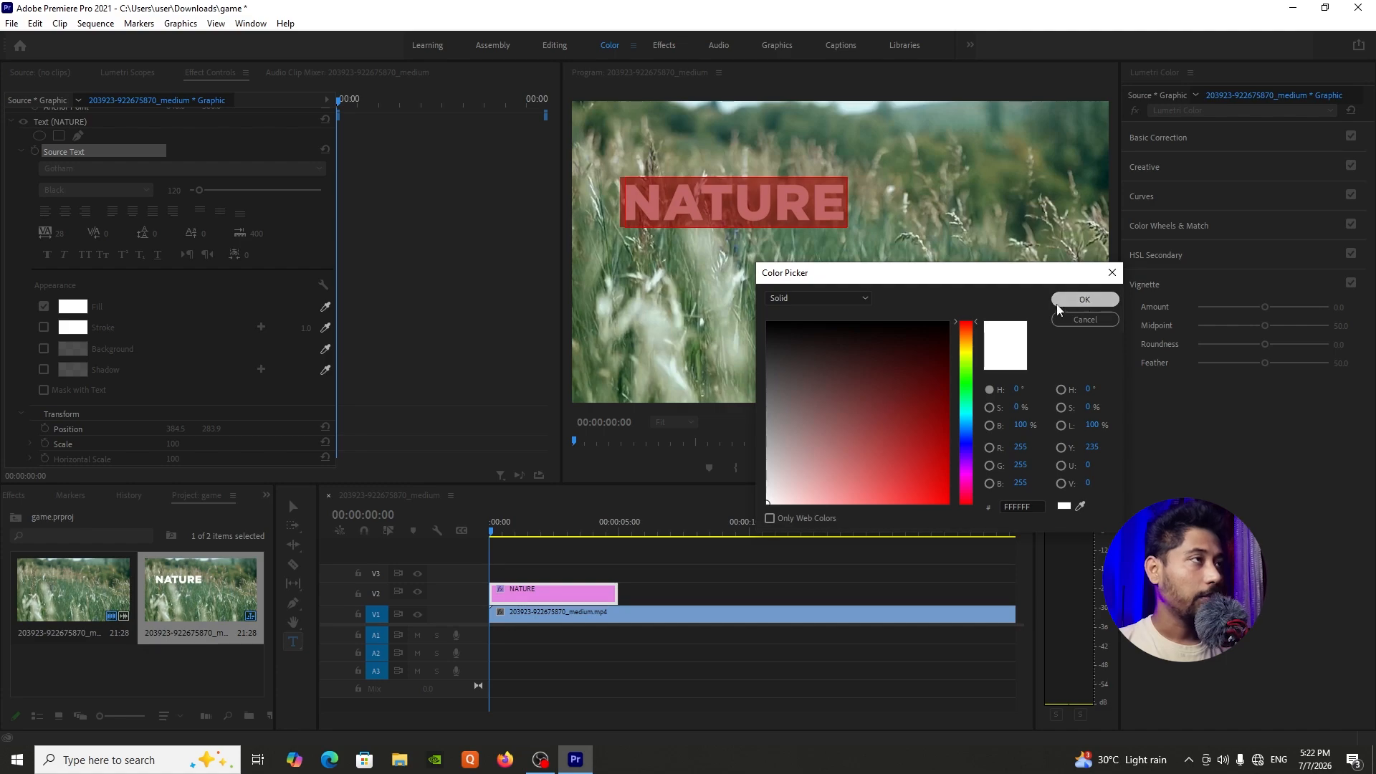
pyautogui.click(1085, 299)
pyautogui.click(327, 308)
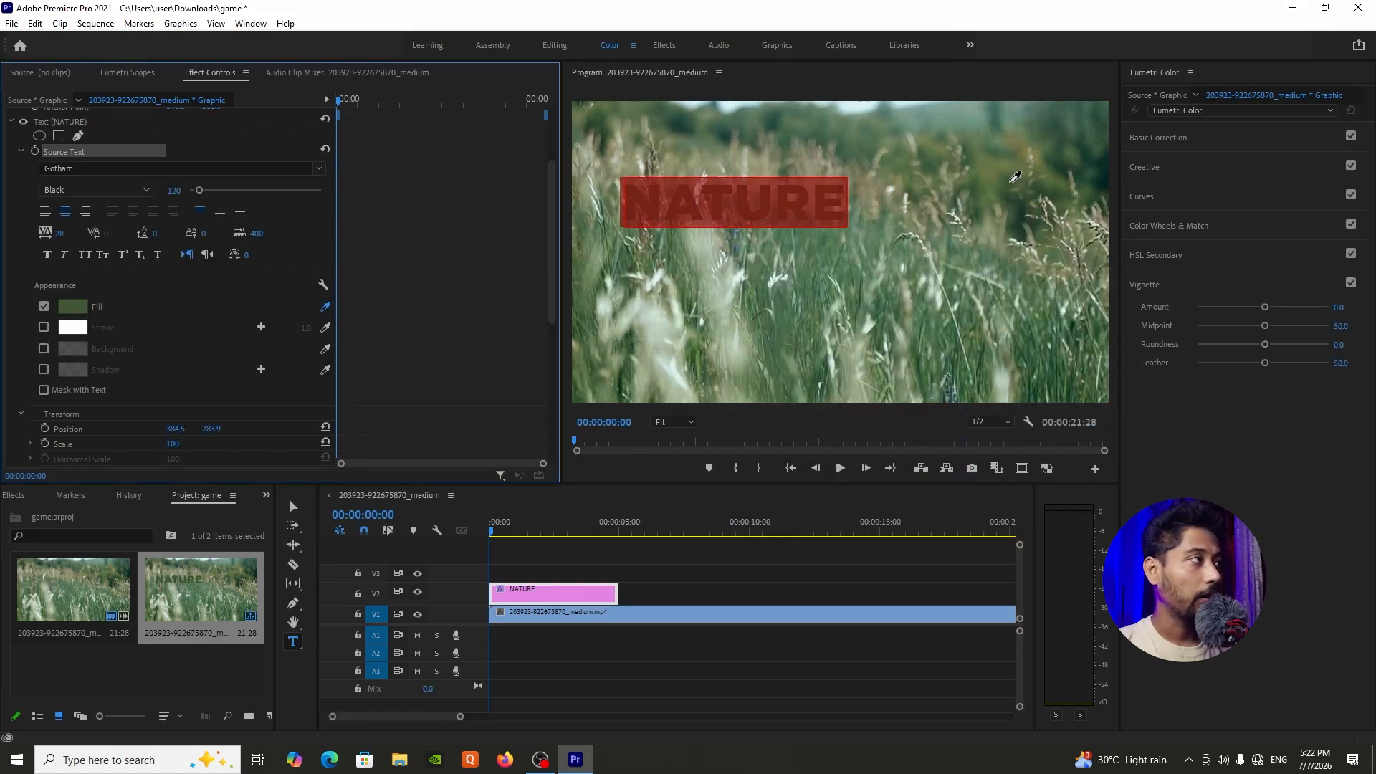
pyautogui.click(1017, 183)
# Step: Change the title's fill to a bright green with 100% saturation and 81% brightness, and reselect the NATURE clip to view the result
pyautogui.click(73, 307)
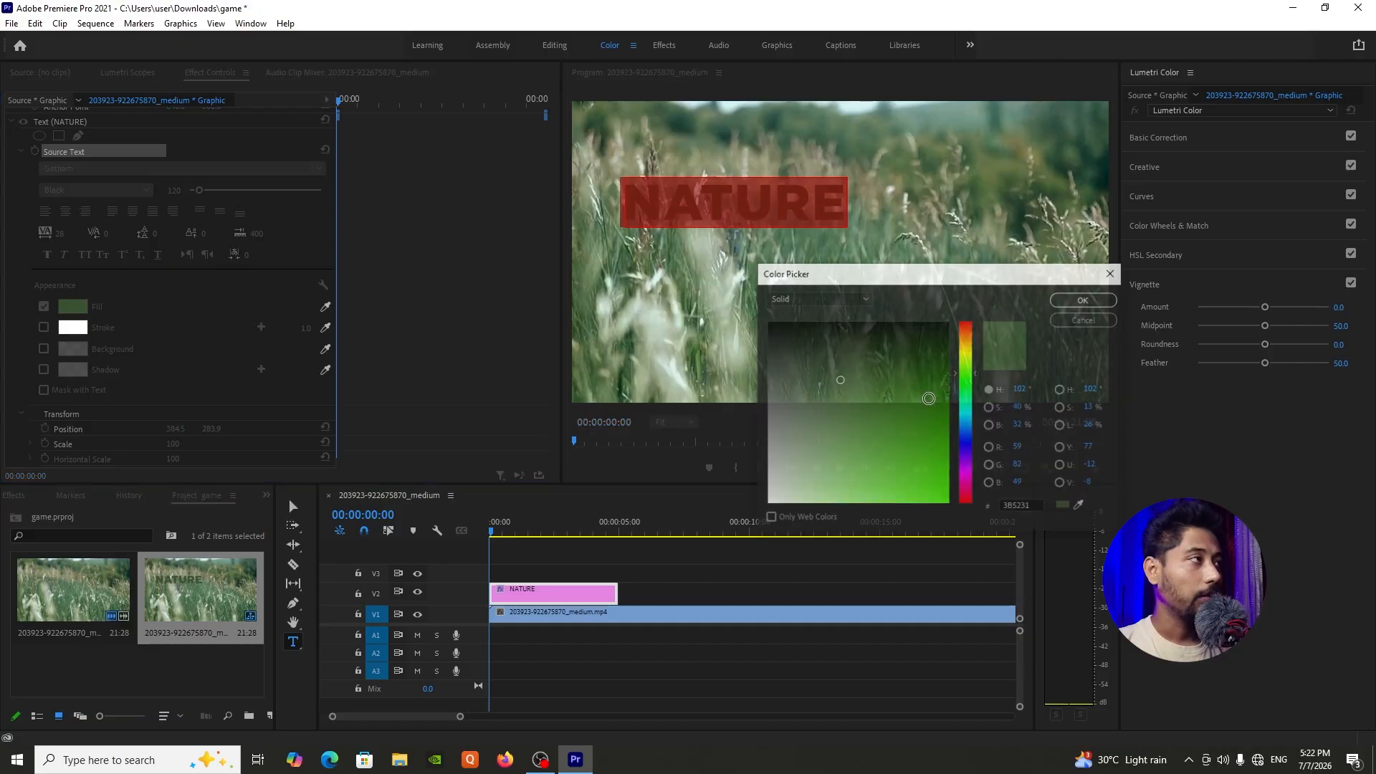
pyautogui.click(933, 476)
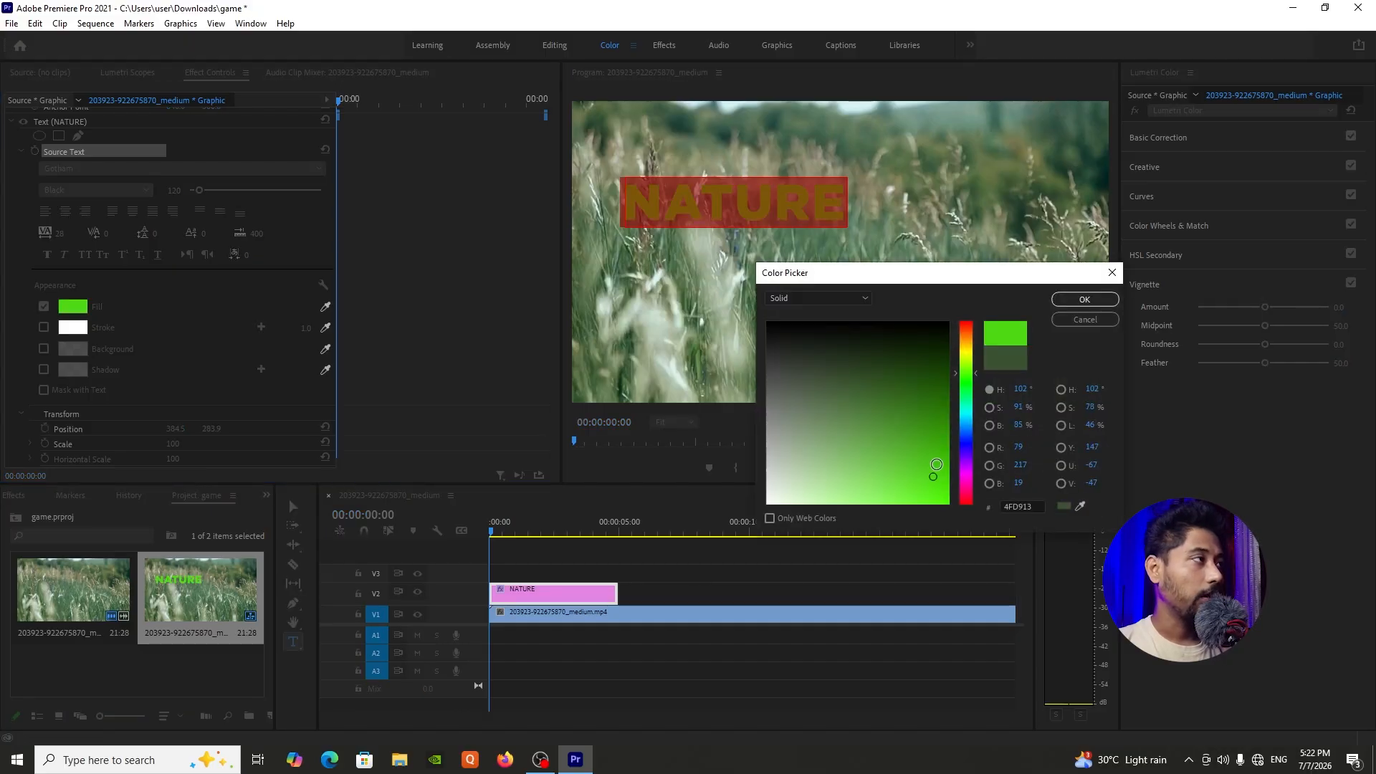
pyautogui.moveTo(937, 464); pyautogui.dragTo(951, 469)
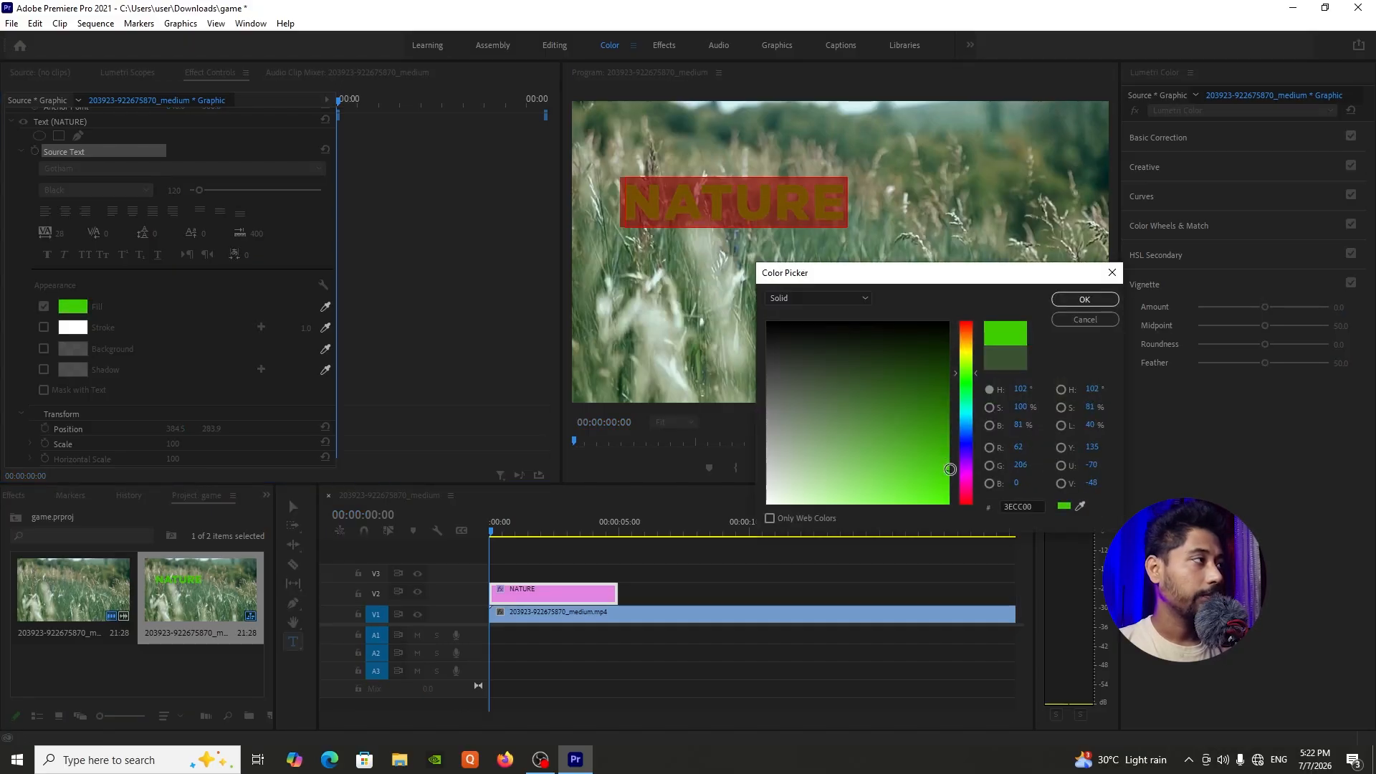
pyautogui.click(1084, 300)
pyautogui.click(540, 552)
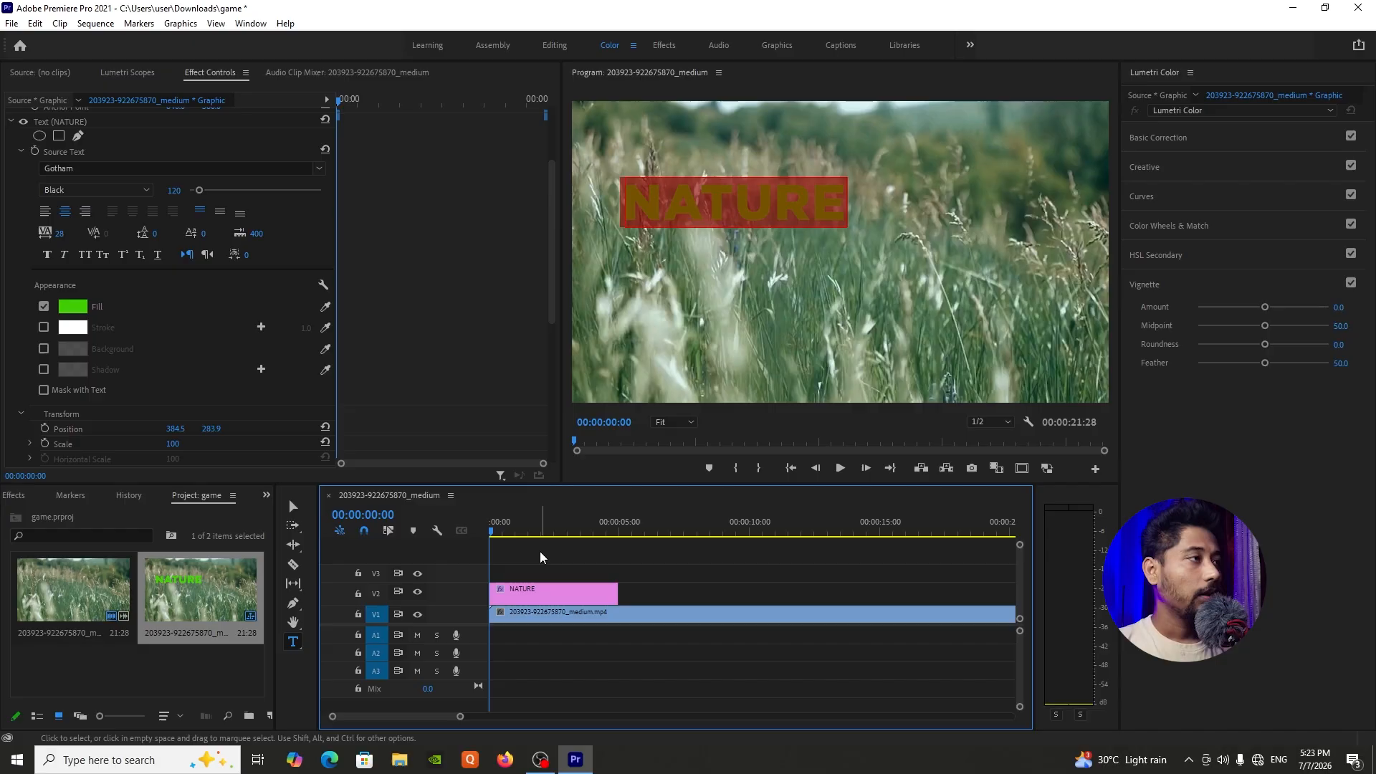
pyautogui.click(537, 600)
pyautogui.scroll(-3, 129, 428)
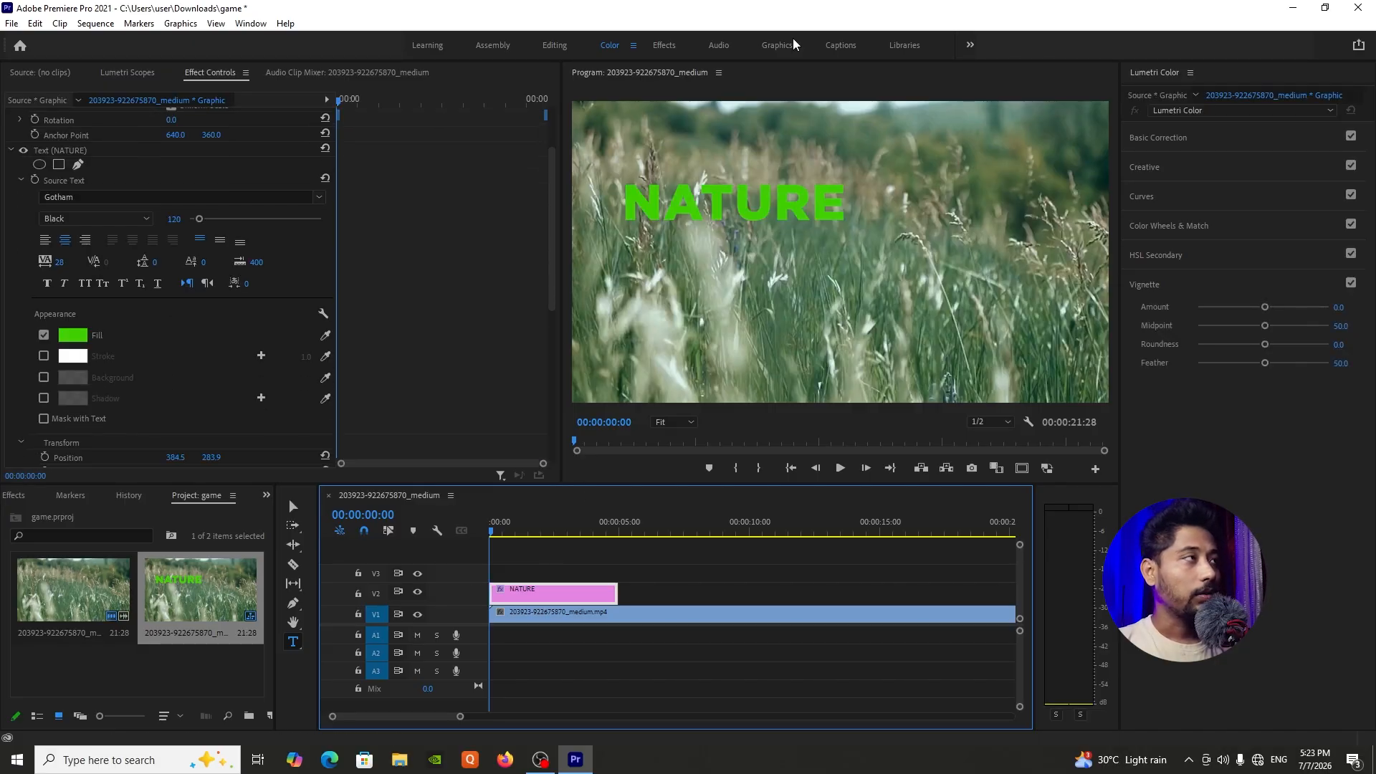
# Step: Select the whole word NATURE, enable its white stroke, and try adding a second stroke before removing it
pyautogui.doubleClick(795, 231)
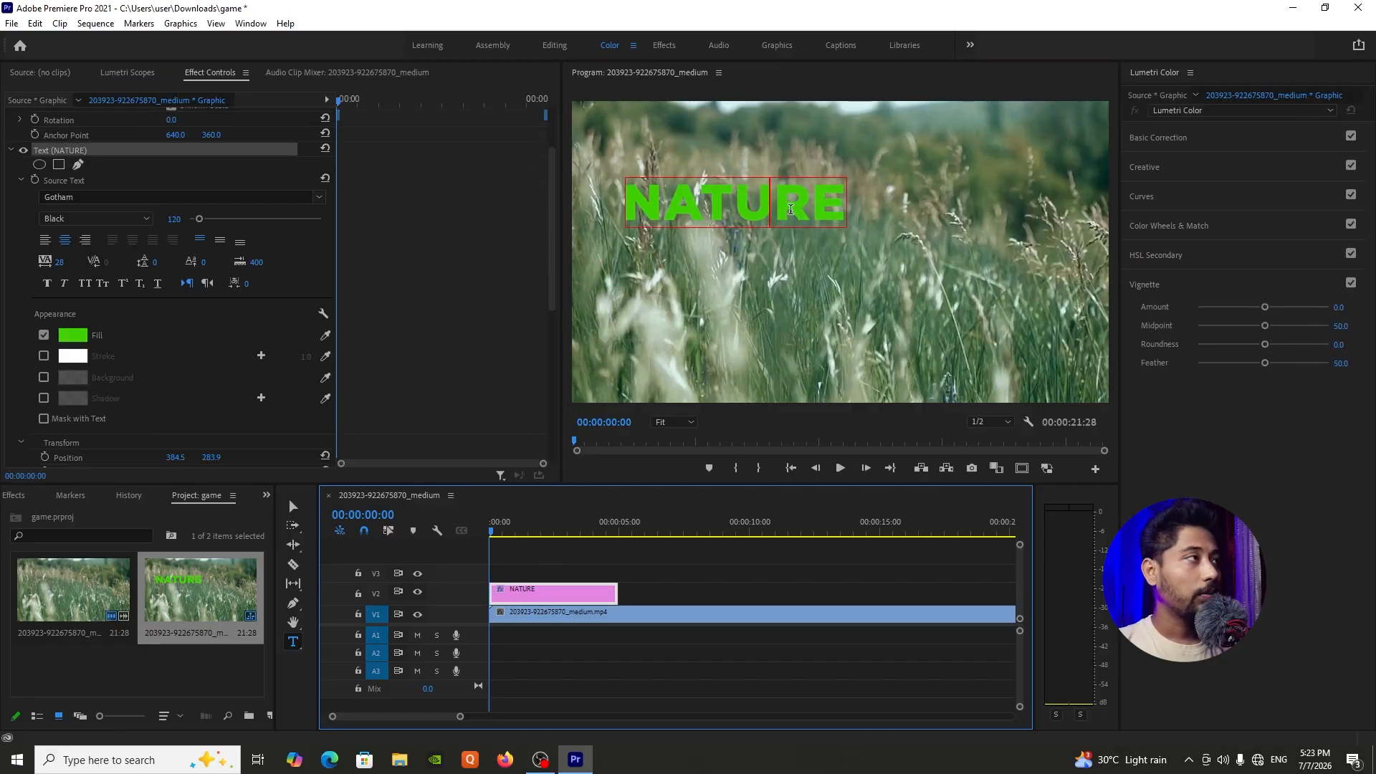
pyautogui.click(71, 363)
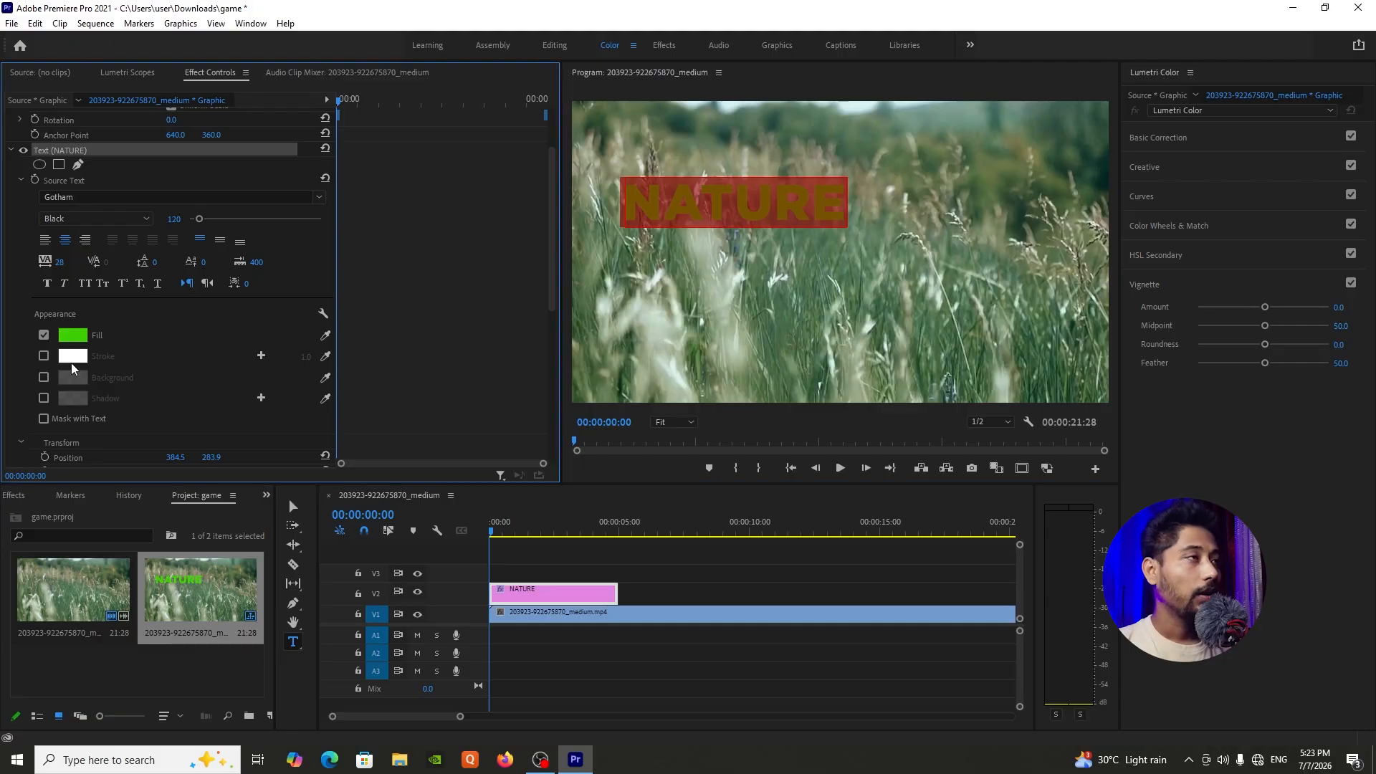
pyautogui.click(43, 357)
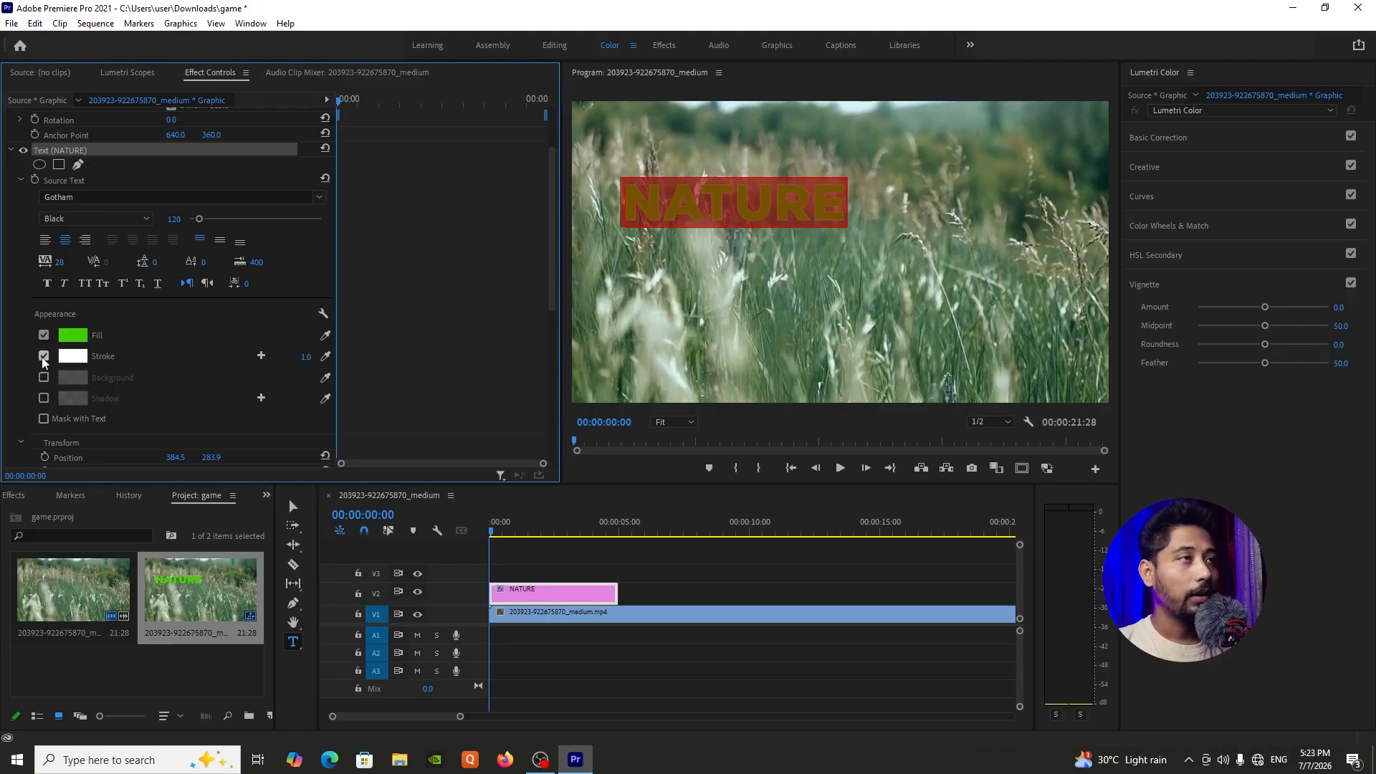
pyautogui.click(261, 356)
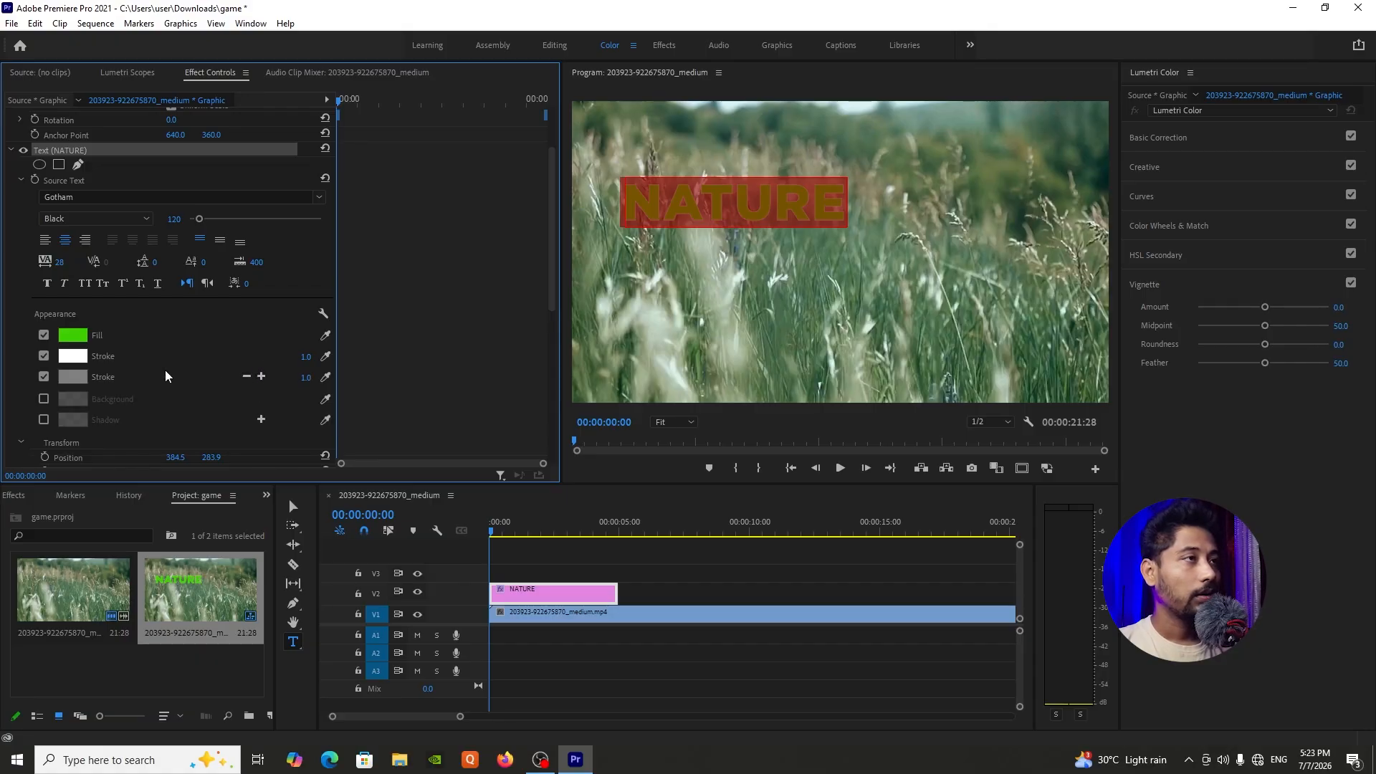
pyautogui.click(247, 377)
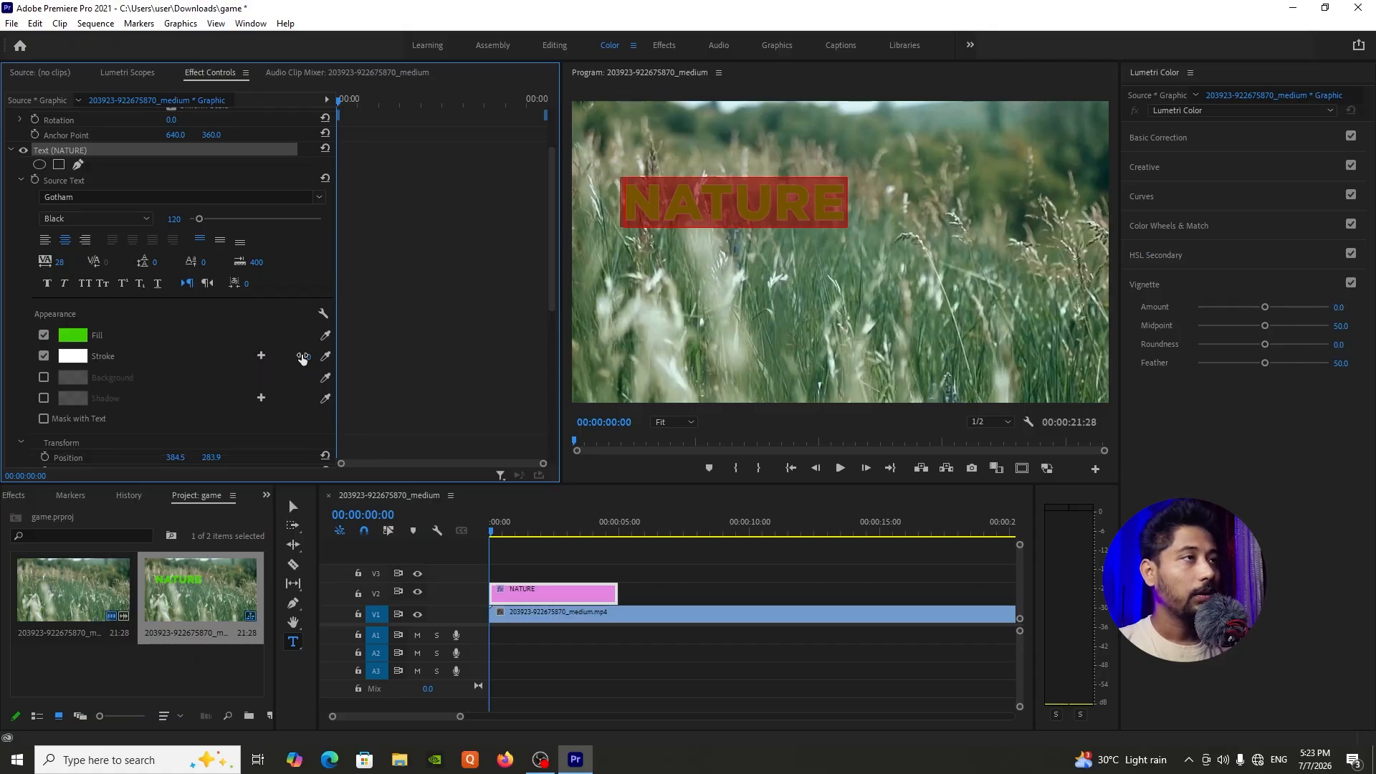
# Step: Thicken the title's white stroke, settling on a width of 15
pyautogui.moveTo(309, 361)
pyautogui.mouseDown()
pyautogui.moveTo(352, 360)
pyautogui.moveTo(314, 360)
pyautogui.mouseUp()
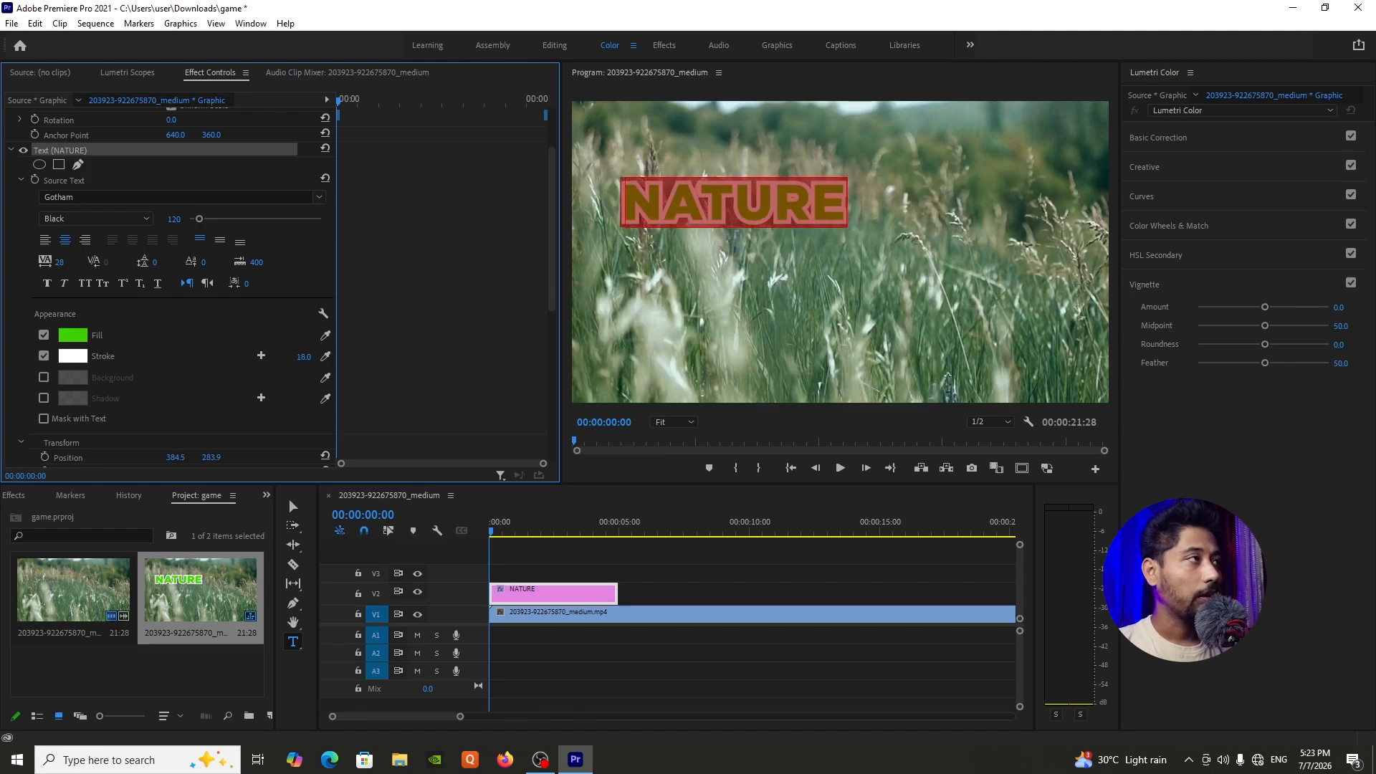
pyautogui.click(297, 355)
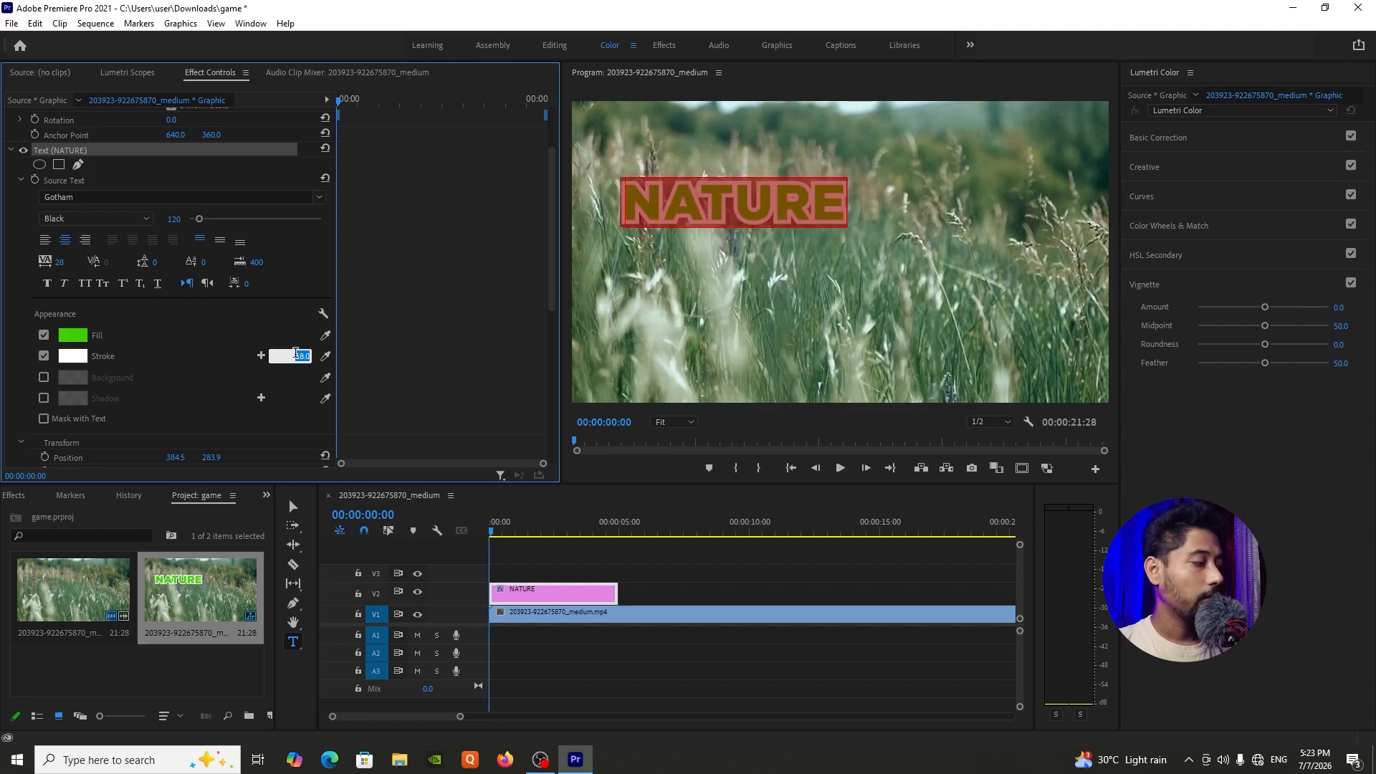
pyautogui.write('15')
pyautogui.press('Return')
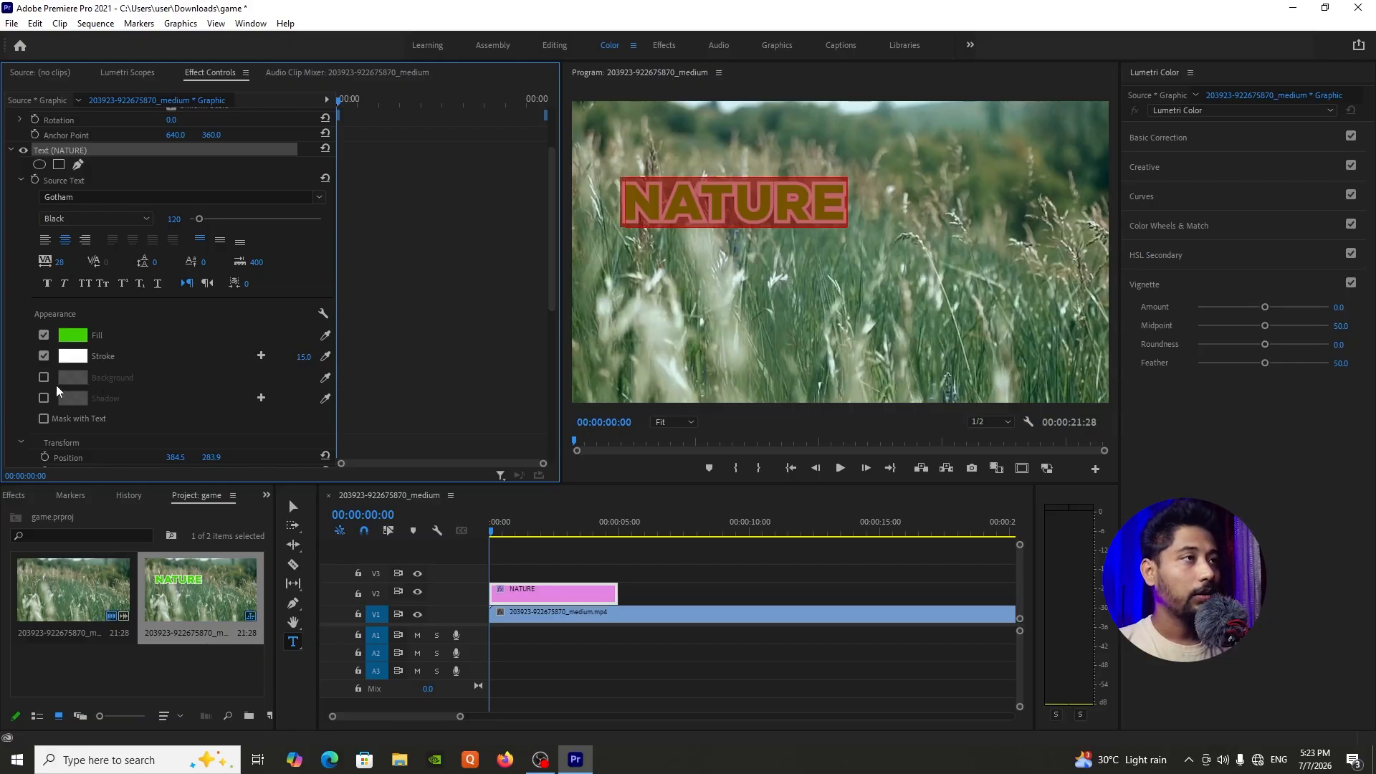
# Step: Enable the title's shadow and set its color to near-black 0B0B0B
pyautogui.scroll(-1, 60, 393)
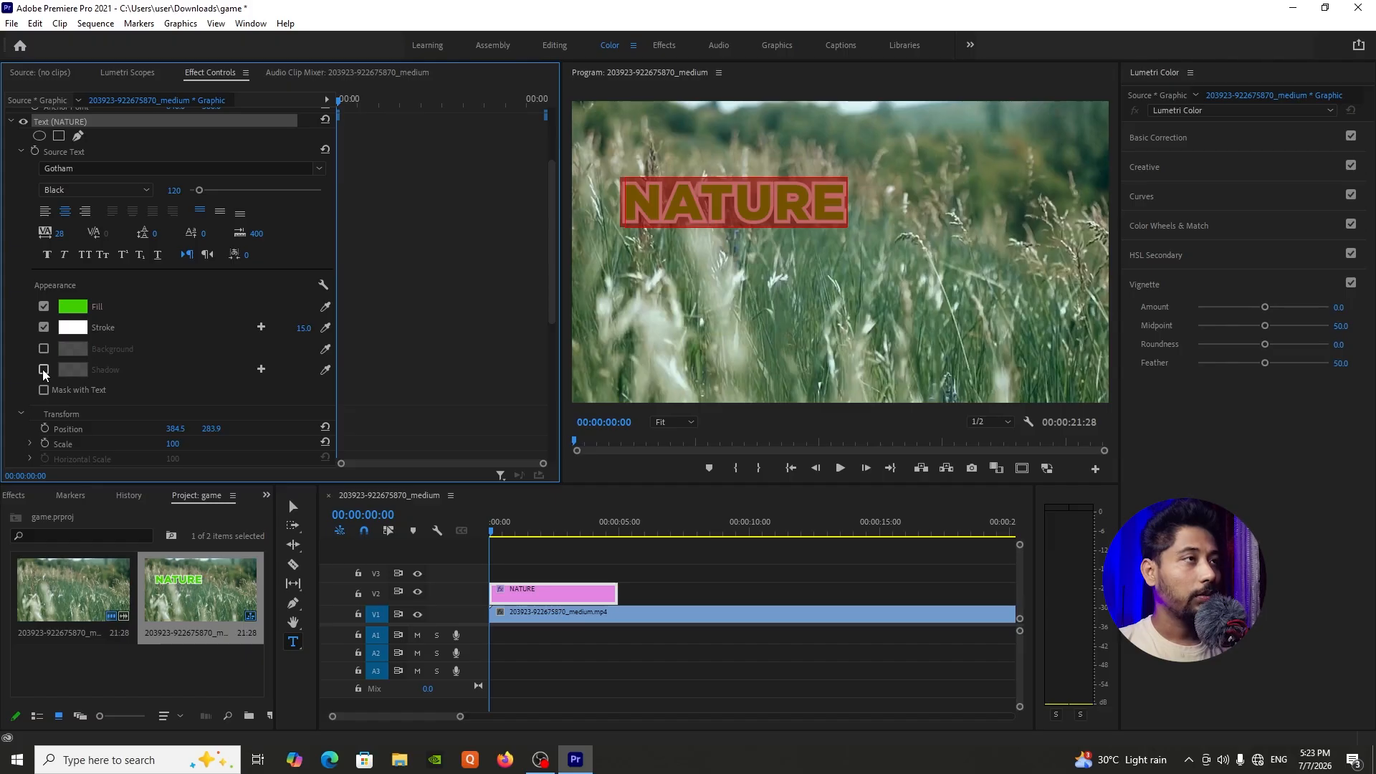
pyautogui.click(44, 370)
pyautogui.click(85, 371)
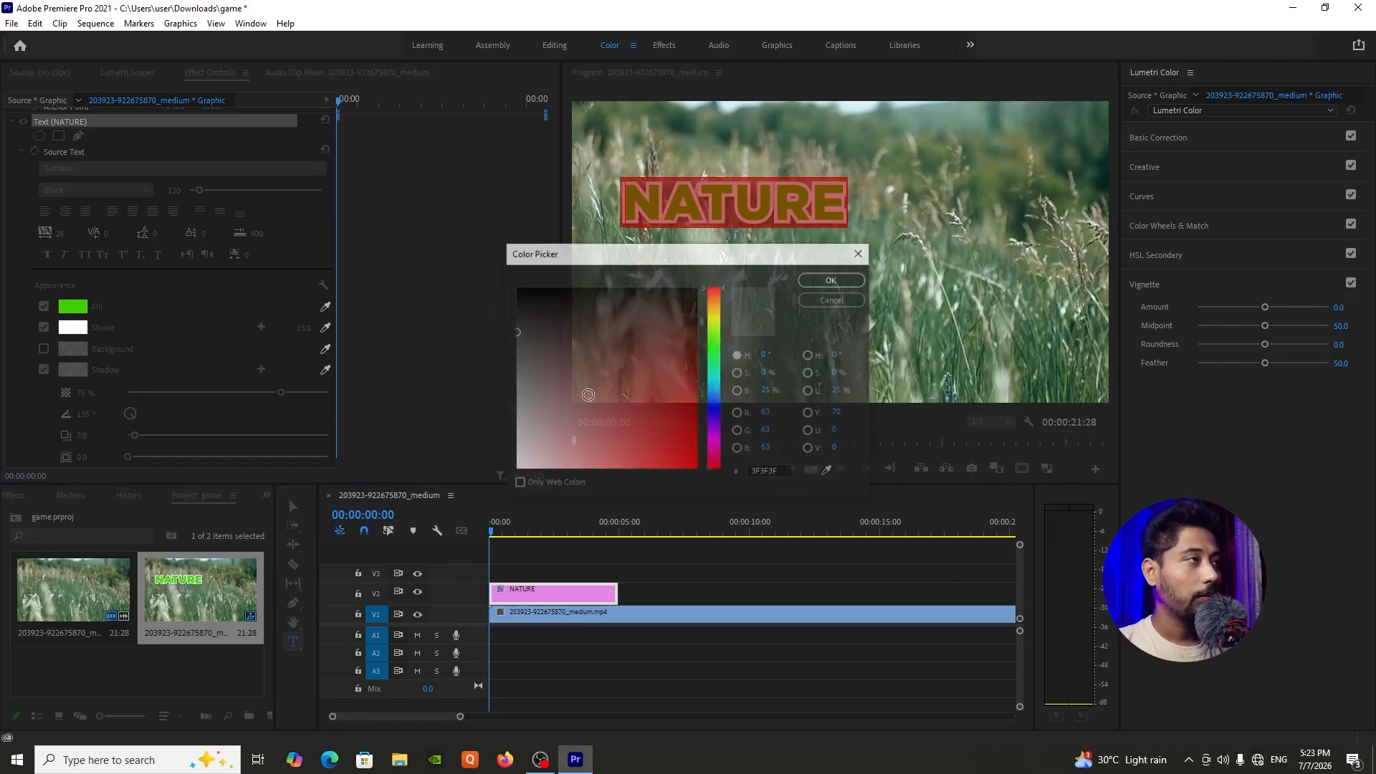
pyautogui.moveTo(522, 329); pyautogui.dragTo(499, 294)
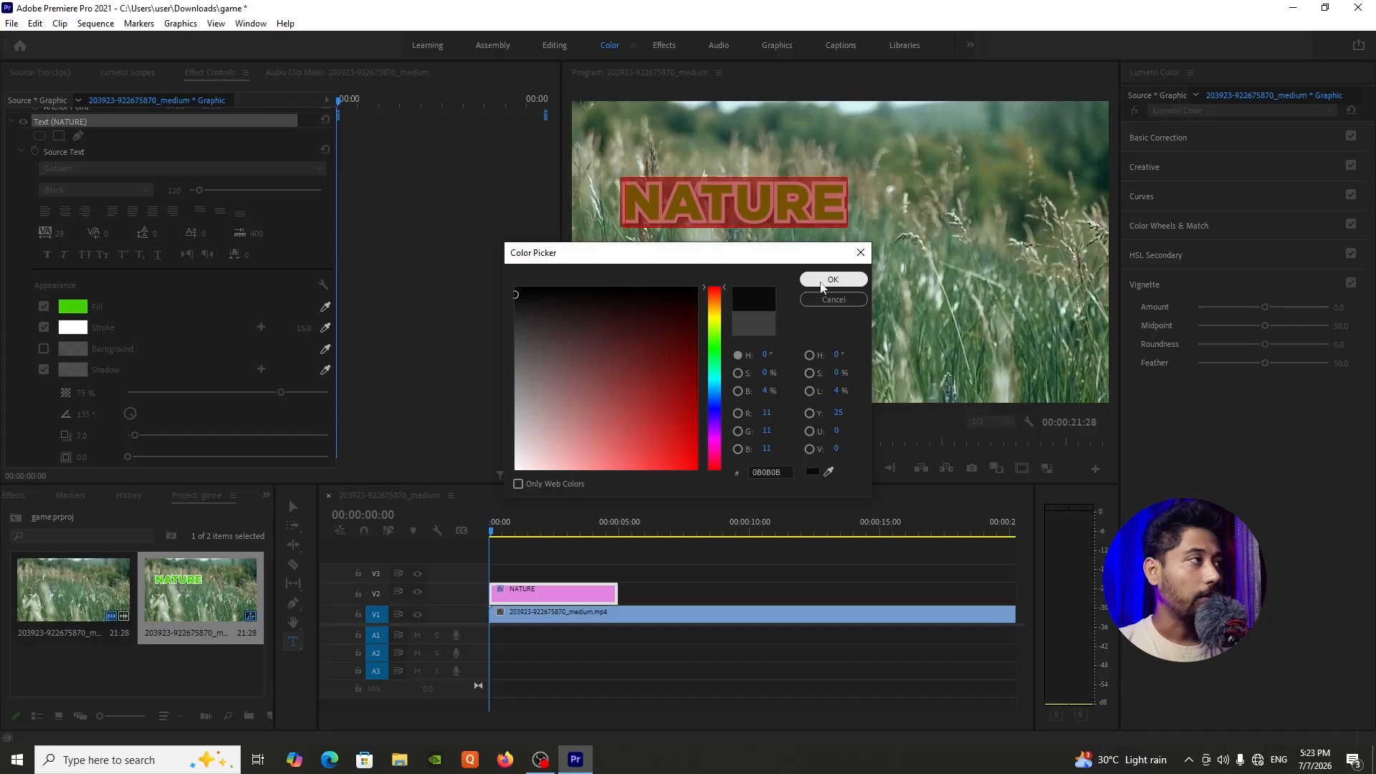
pyautogui.click(834, 280)
# Step: Set the shadow to 100% opacity, distance 9.3, size 2.1 and blur 28, and reselect the NATURE clip to review the result
pyautogui.scroll(-1, 174, 357)
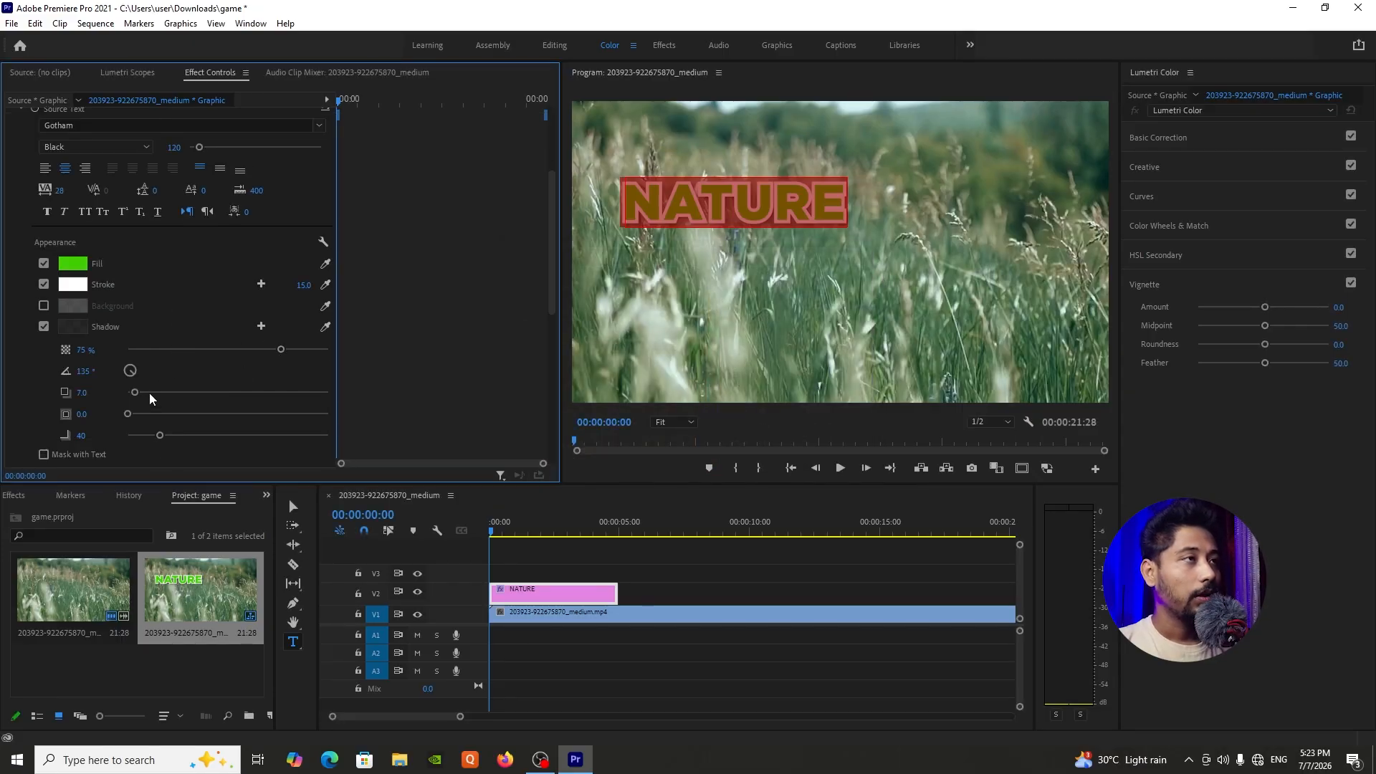
pyautogui.moveTo(139, 393); pyautogui.dragTo(149, 437)
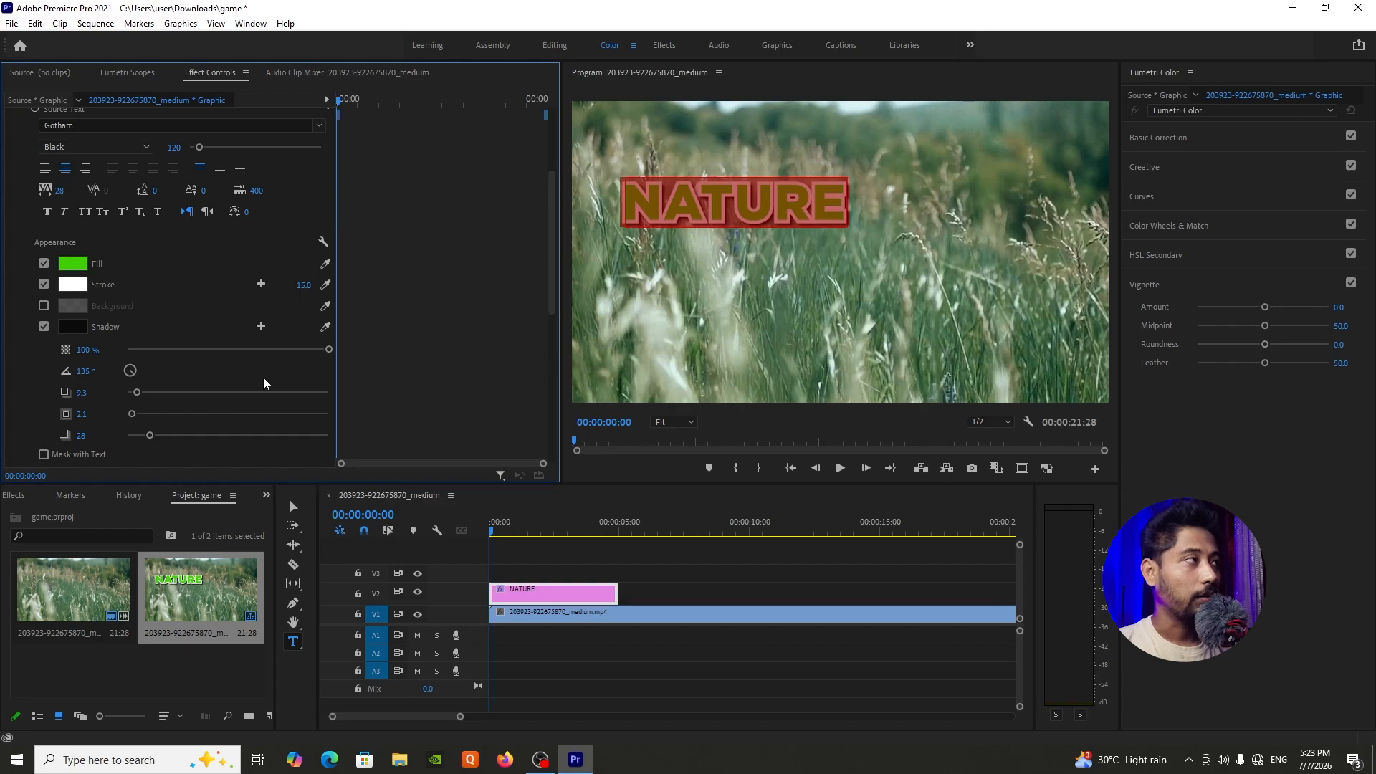
pyautogui.click(526, 600)
pyautogui.click(528, 600)
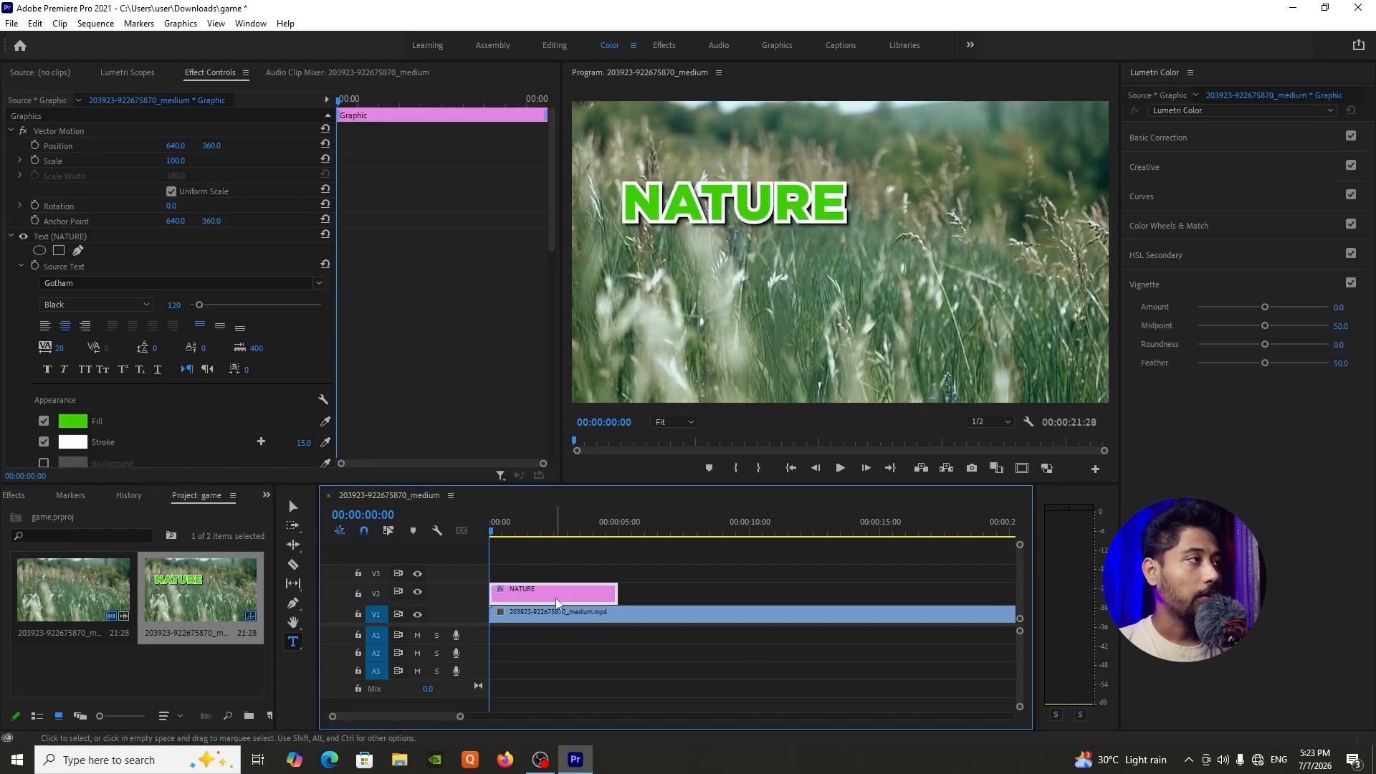
pyautogui.scroll(-2, 170, 445)
pyautogui.scroll(-4, 169, 445)
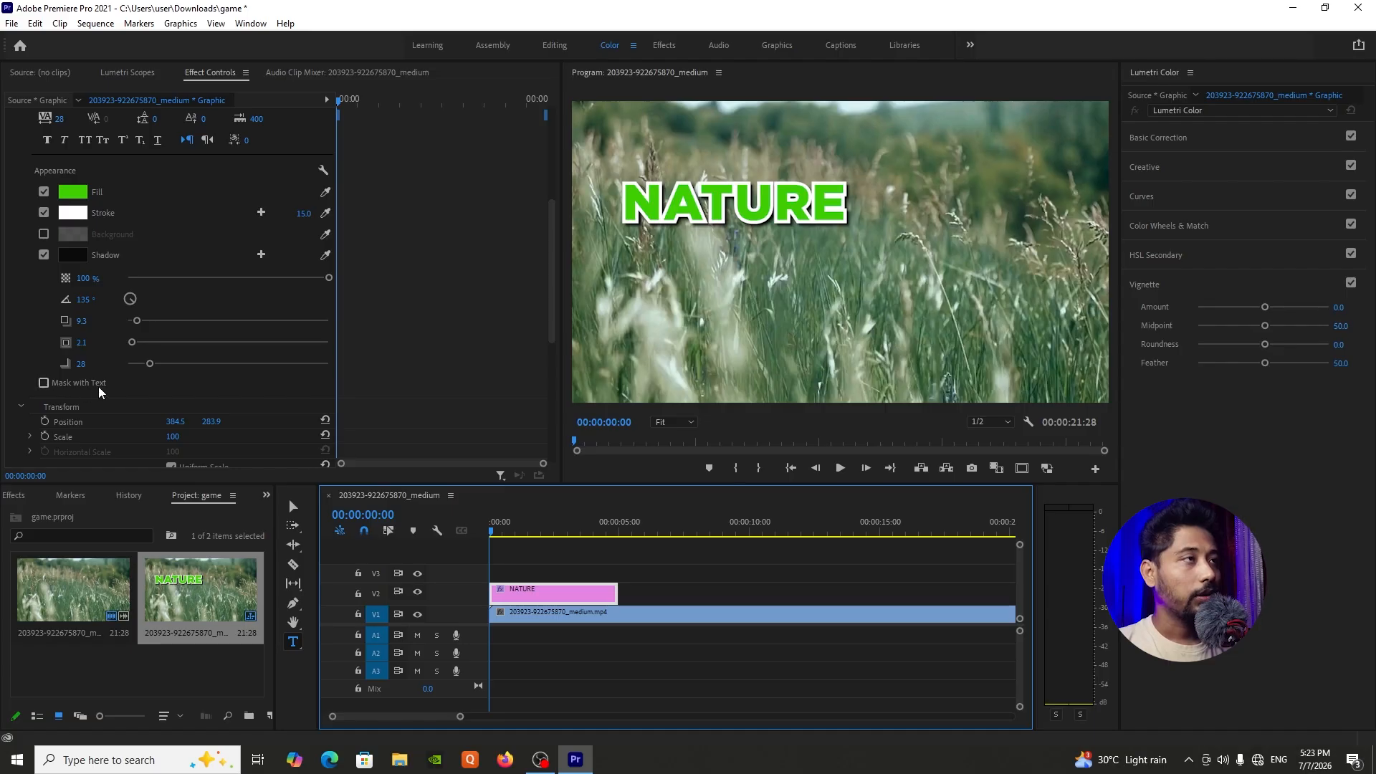
# Step: Set the NATURE title's Vector Motion horizontal position to 900
pyautogui.scroll(-4, 123, 391)
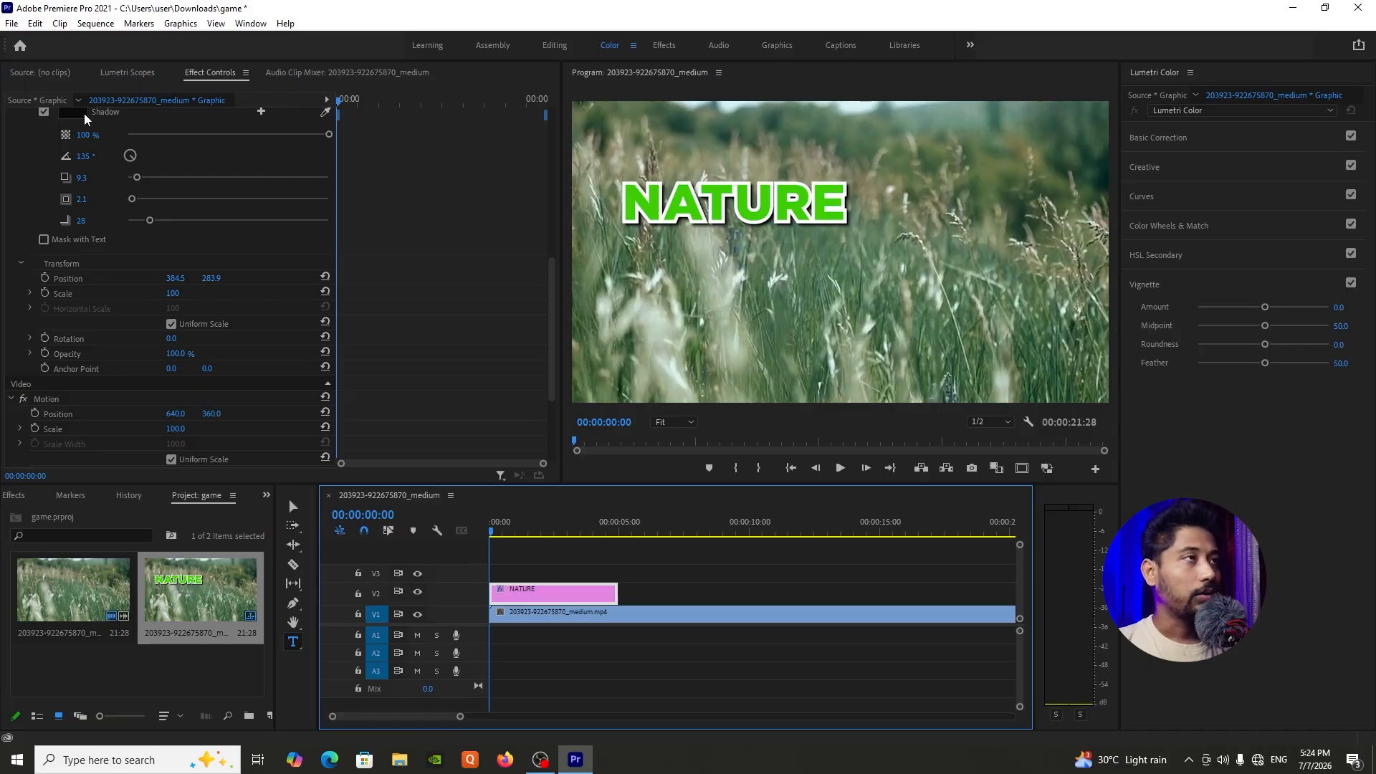
pyautogui.scroll(2, 283, 180)
pyautogui.scroll(8, 284, 180)
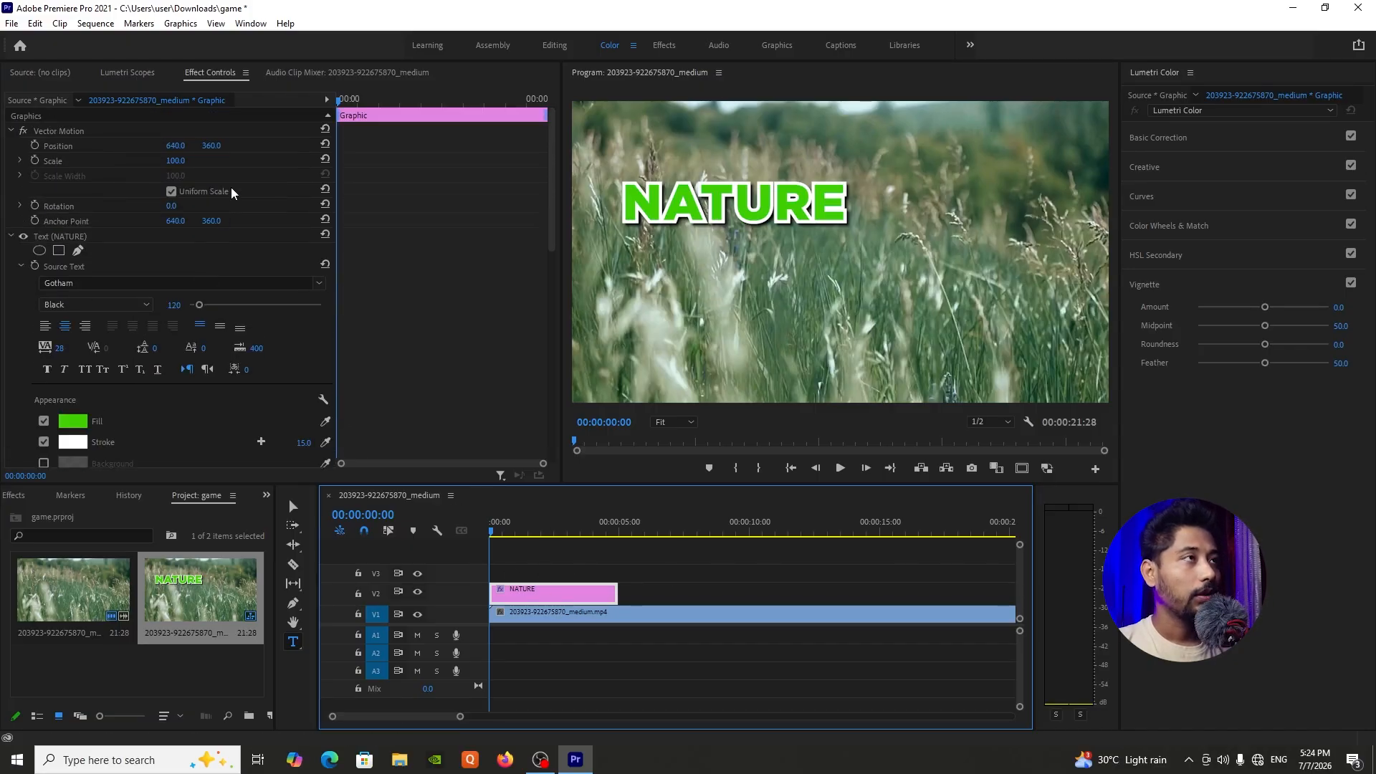
pyautogui.moveTo(172, 147); pyautogui.dragTo(610, 479)
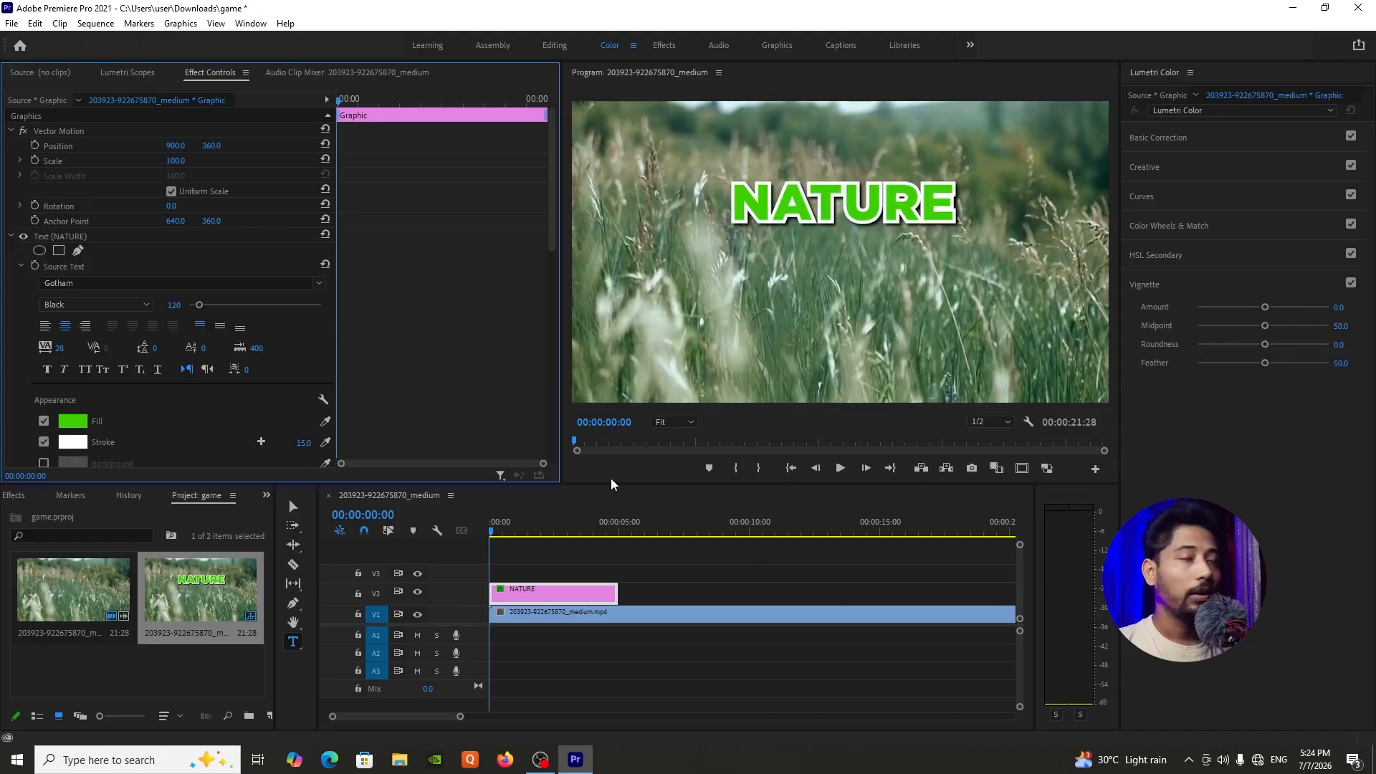
# Step: Show the safe margins in the program preview and place the playhead over the title at 00:00:01:08
pyautogui.click(1037, 440)
pyautogui.click(1024, 469)
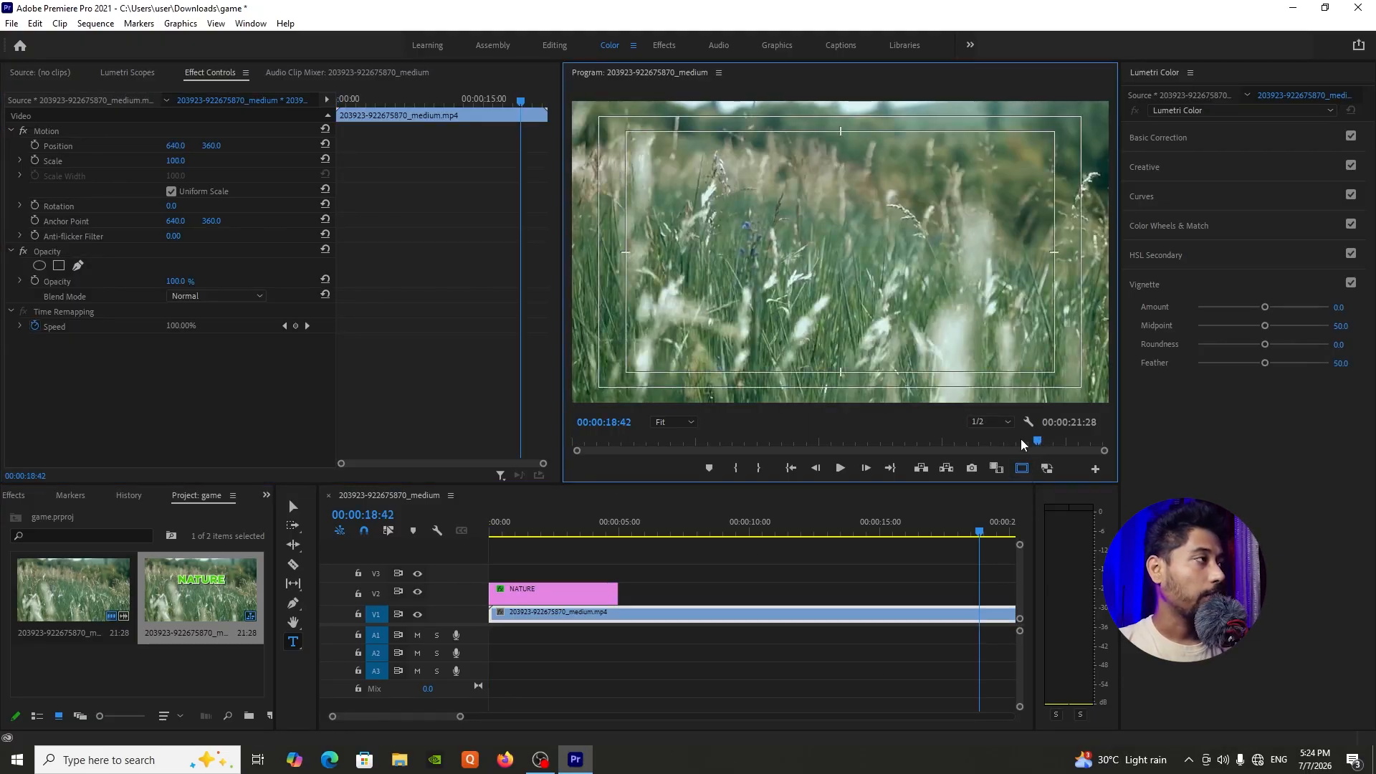
pyautogui.click(556, 533)
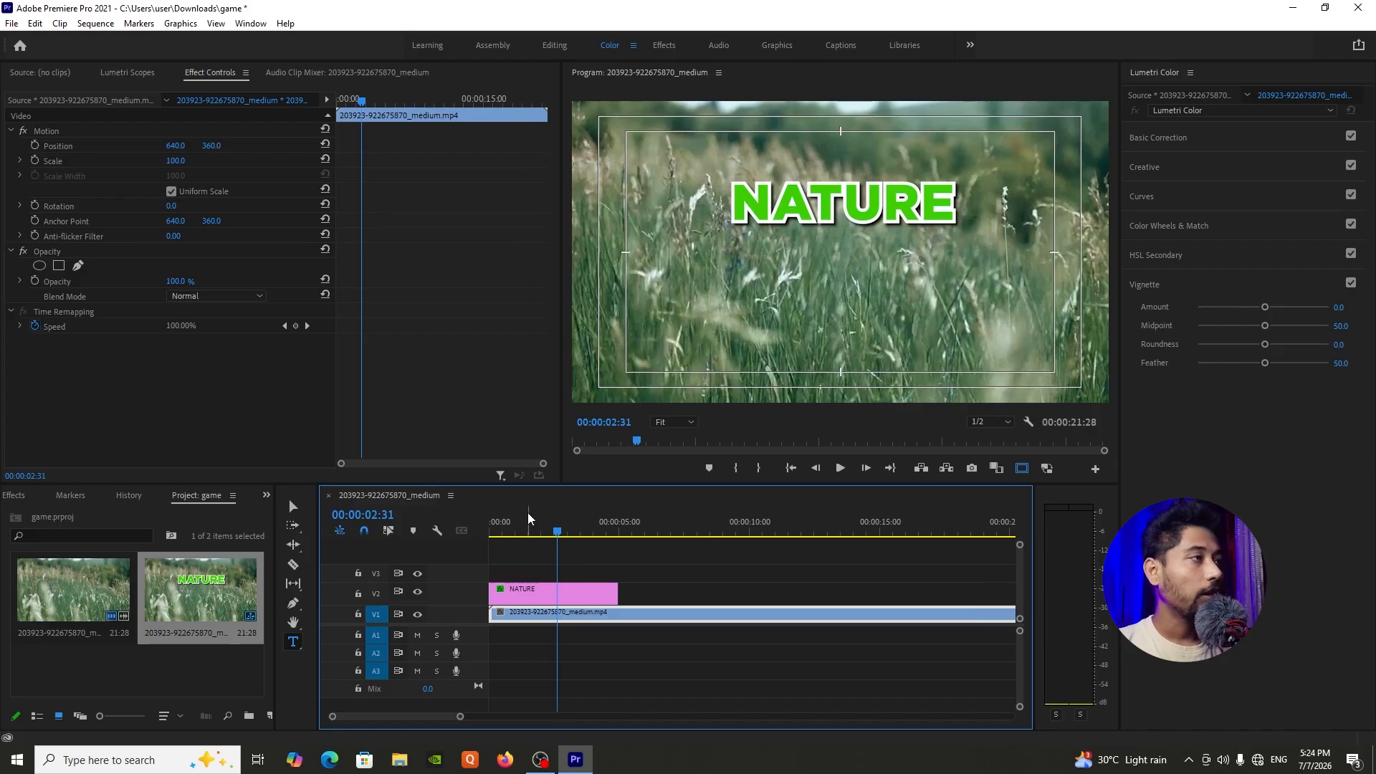
pyautogui.click(522, 536)
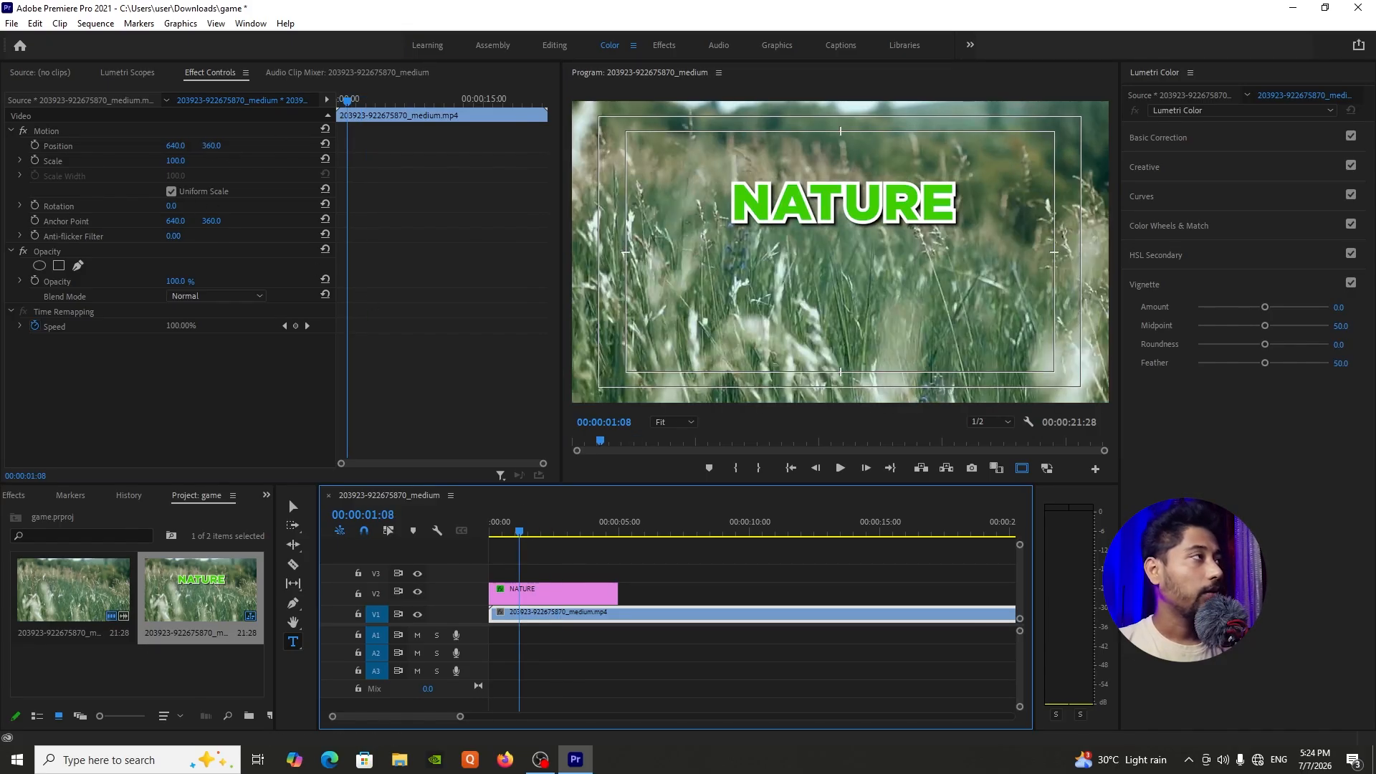
# Step: Lower the NATURE title toward the middle of the frame by setting its Vector Motion vertical position to 458
pyautogui.moveTo(211, 145); pyautogui.dragTo(276, 145)
pyautogui.hotkey('ctrl', 'z')
pyautogui.click(543, 595)
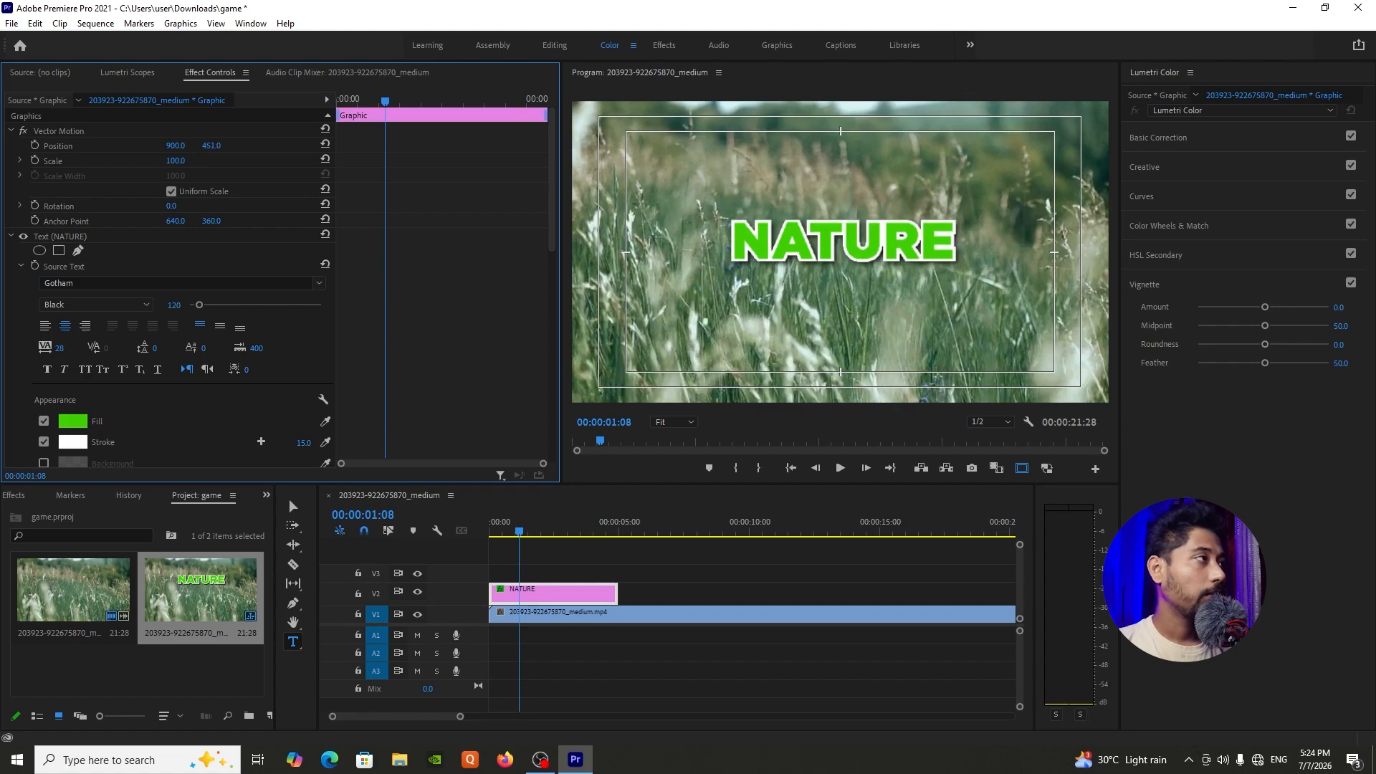
pyautogui.scroll(-2, 174, 407)
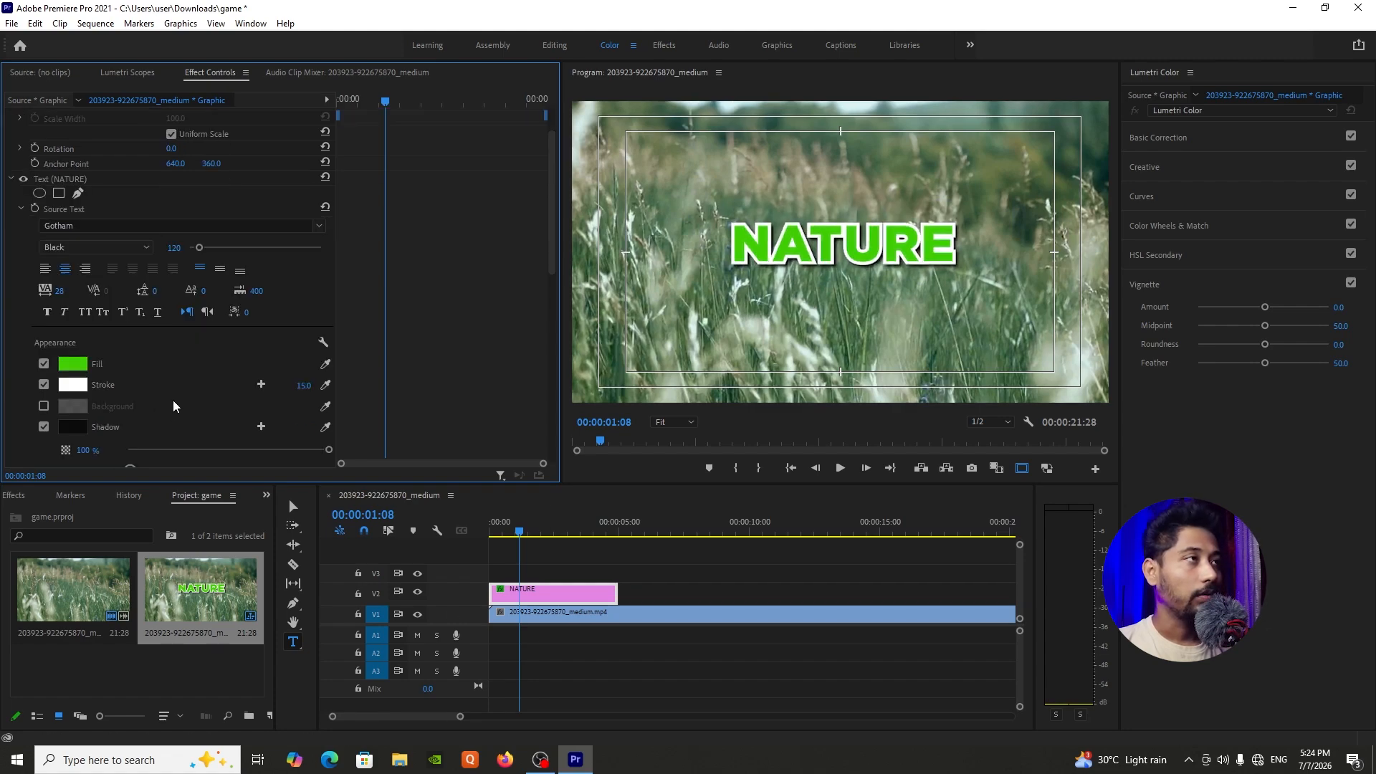
pyautogui.scroll(-8, 173, 407)
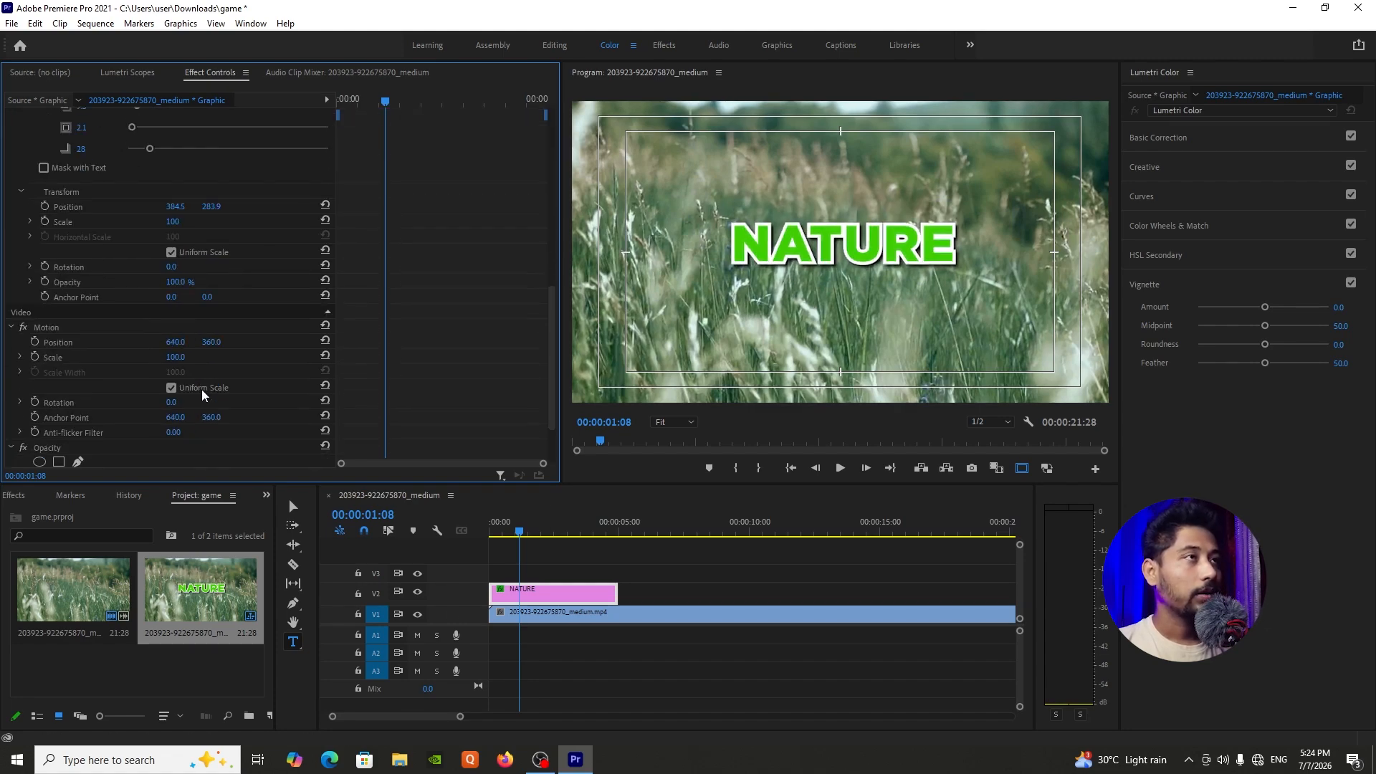
# Step: Start Position keyframing in the NATURE text's Transform with a keyframe at 00:00:00:41
pyautogui.click(560, 569)
pyautogui.click(495, 530)
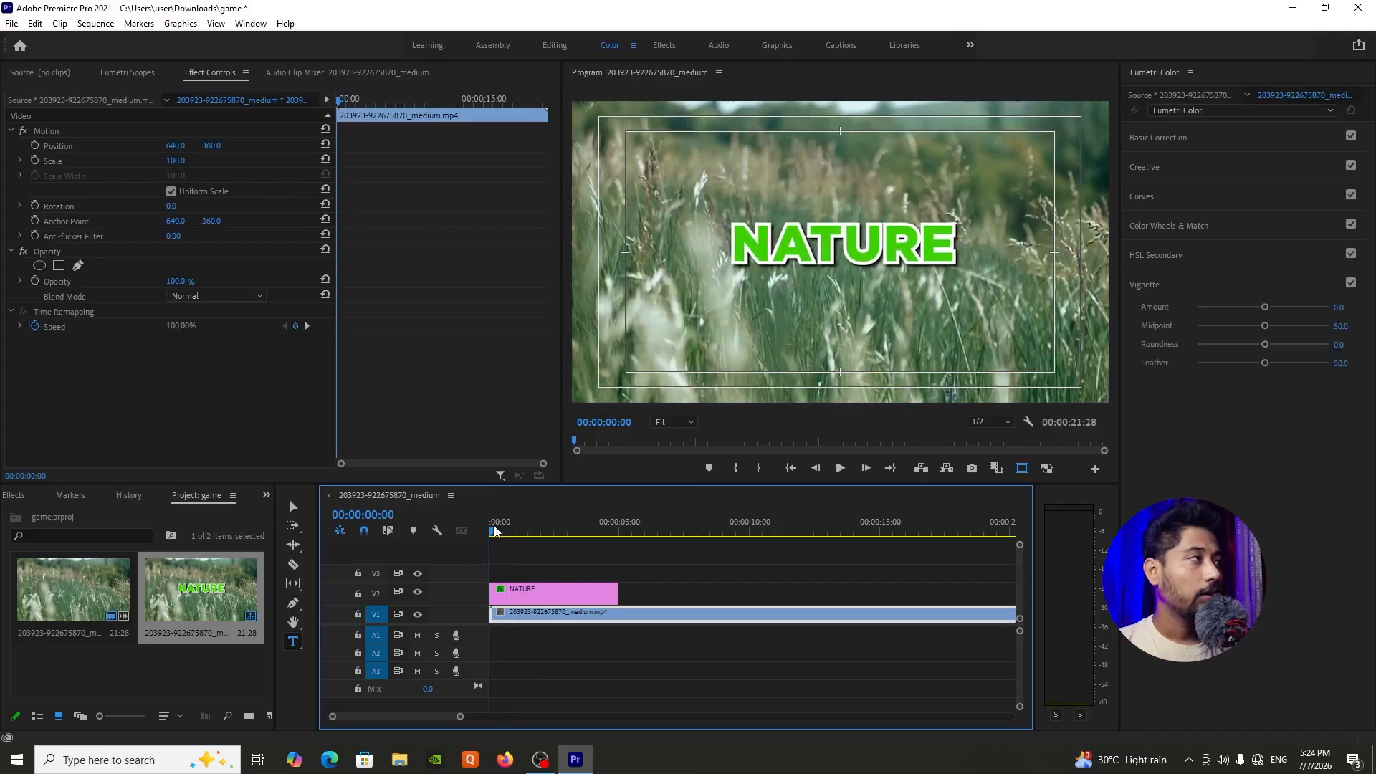
pyautogui.moveTo(495, 530); pyautogui.dragTo(509, 531)
pyautogui.click(524, 594)
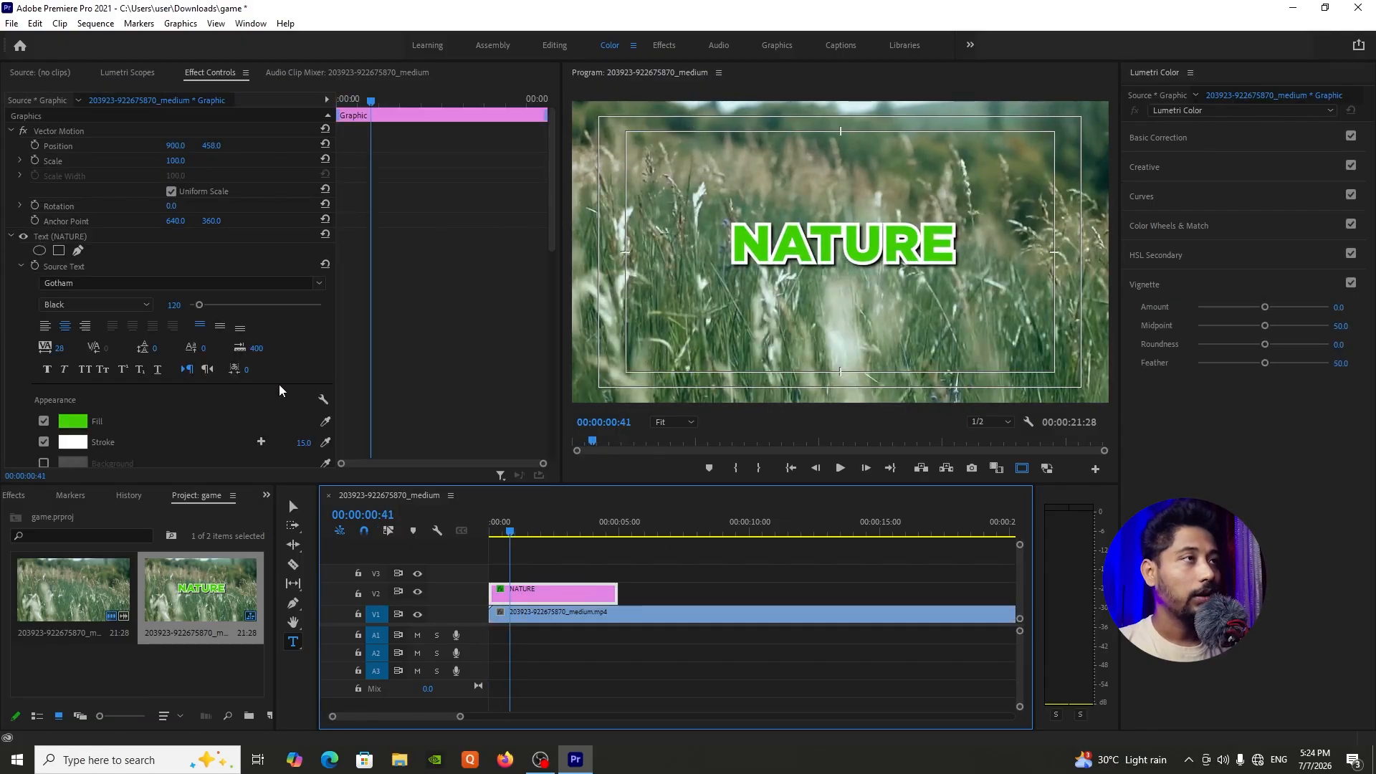
pyautogui.scroll(-15, 283, 383)
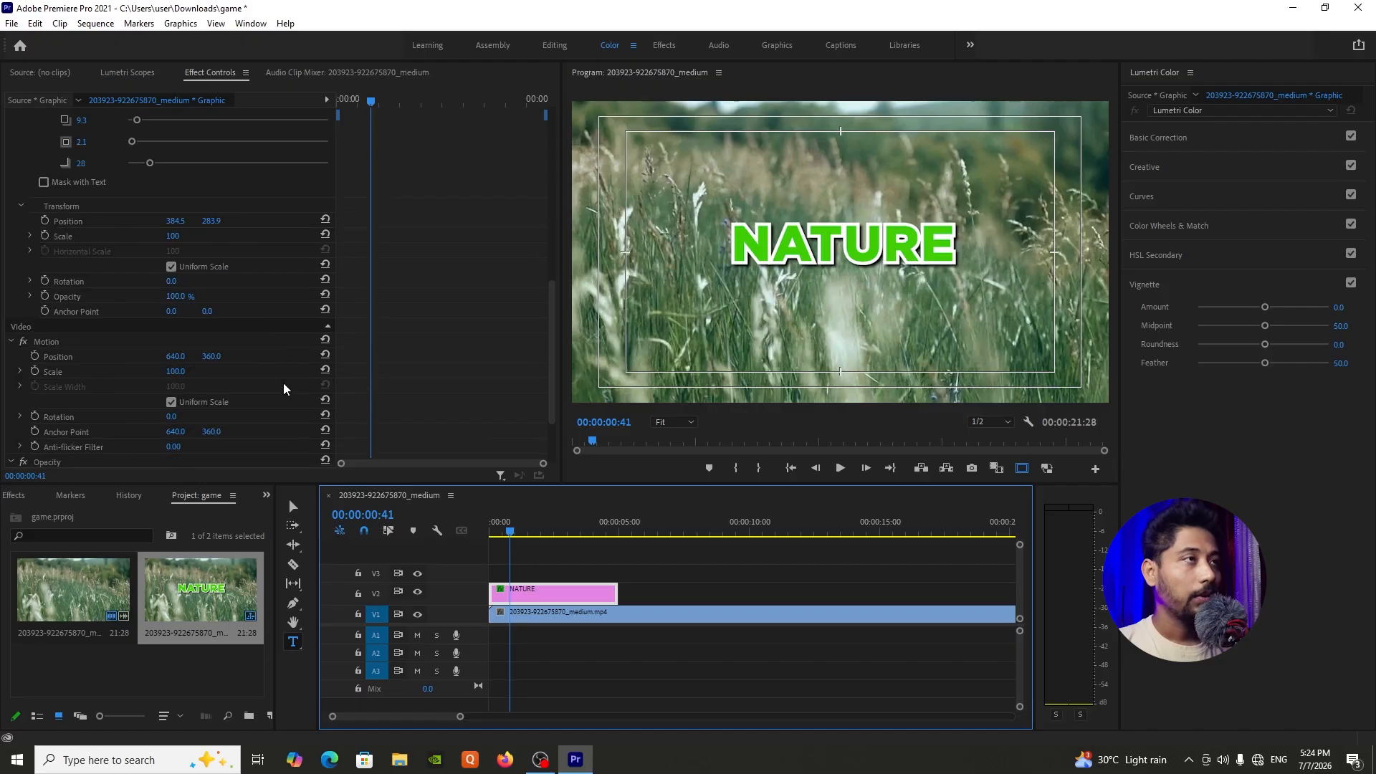
pyautogui.click(44, 222)
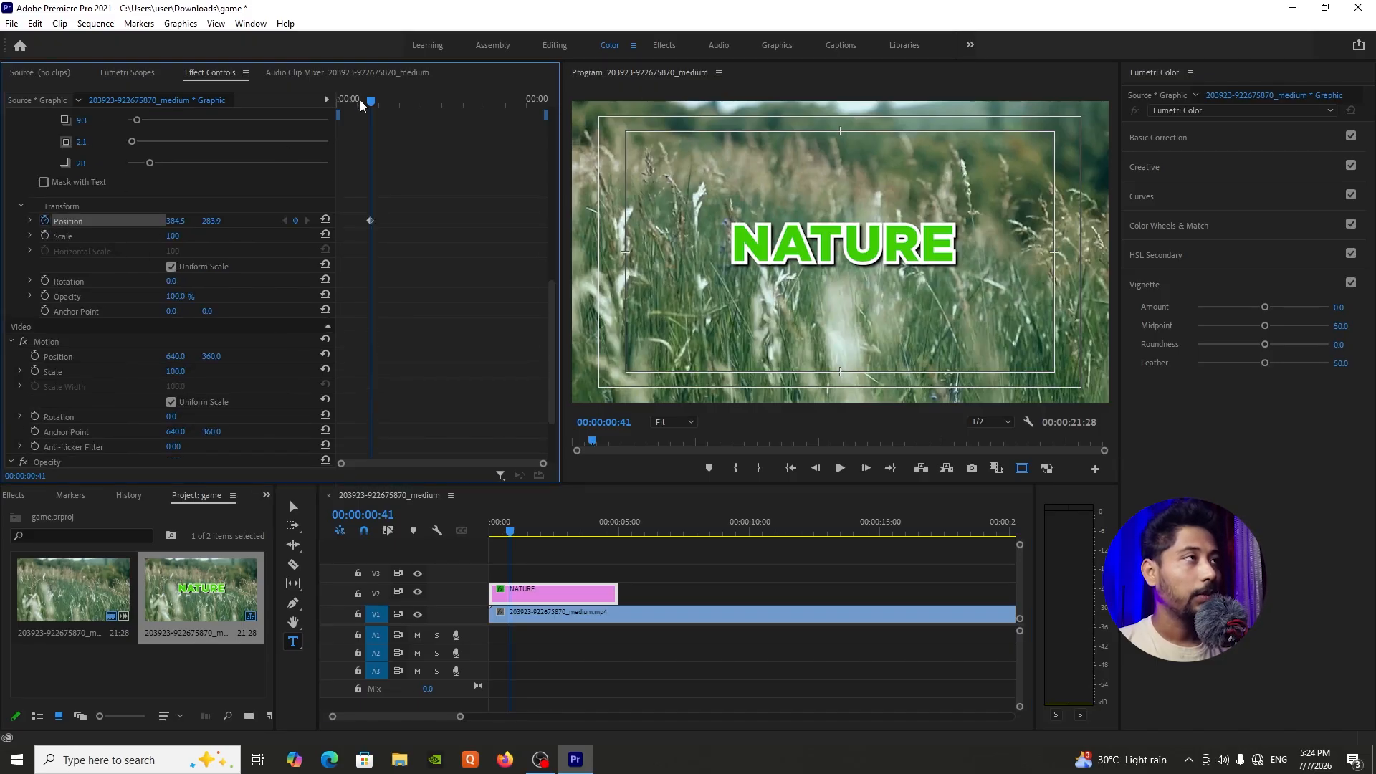
# Step: Add a Position keyframe at 00:00:00:00 that places the title beyond the frame's left edge, and preview the slide-in
pyautogui.moveTo(363, 96); pyautogui.dragTo(325, 94)
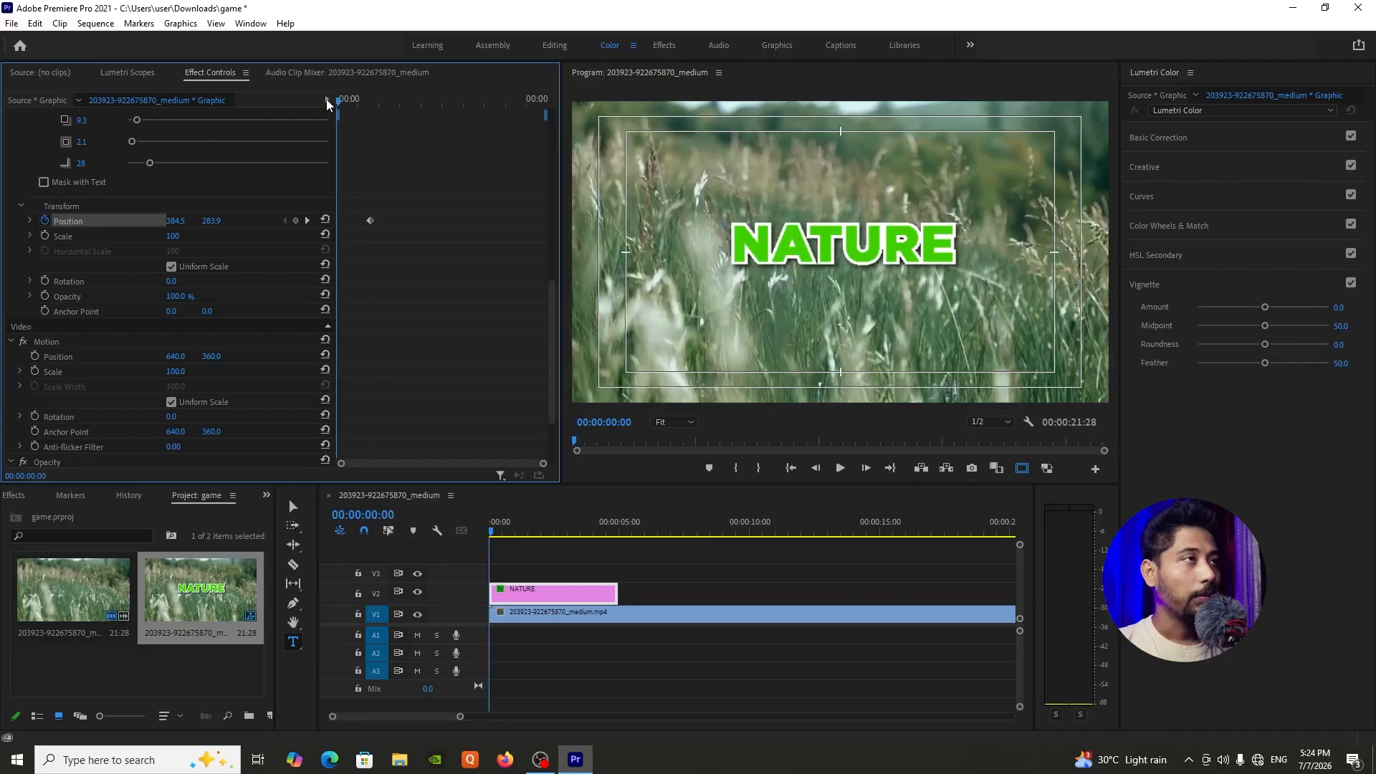
pyautogui.moveTo(176, 221); pyautogui.dragTo(3, 221)
pyautogui.press('space')
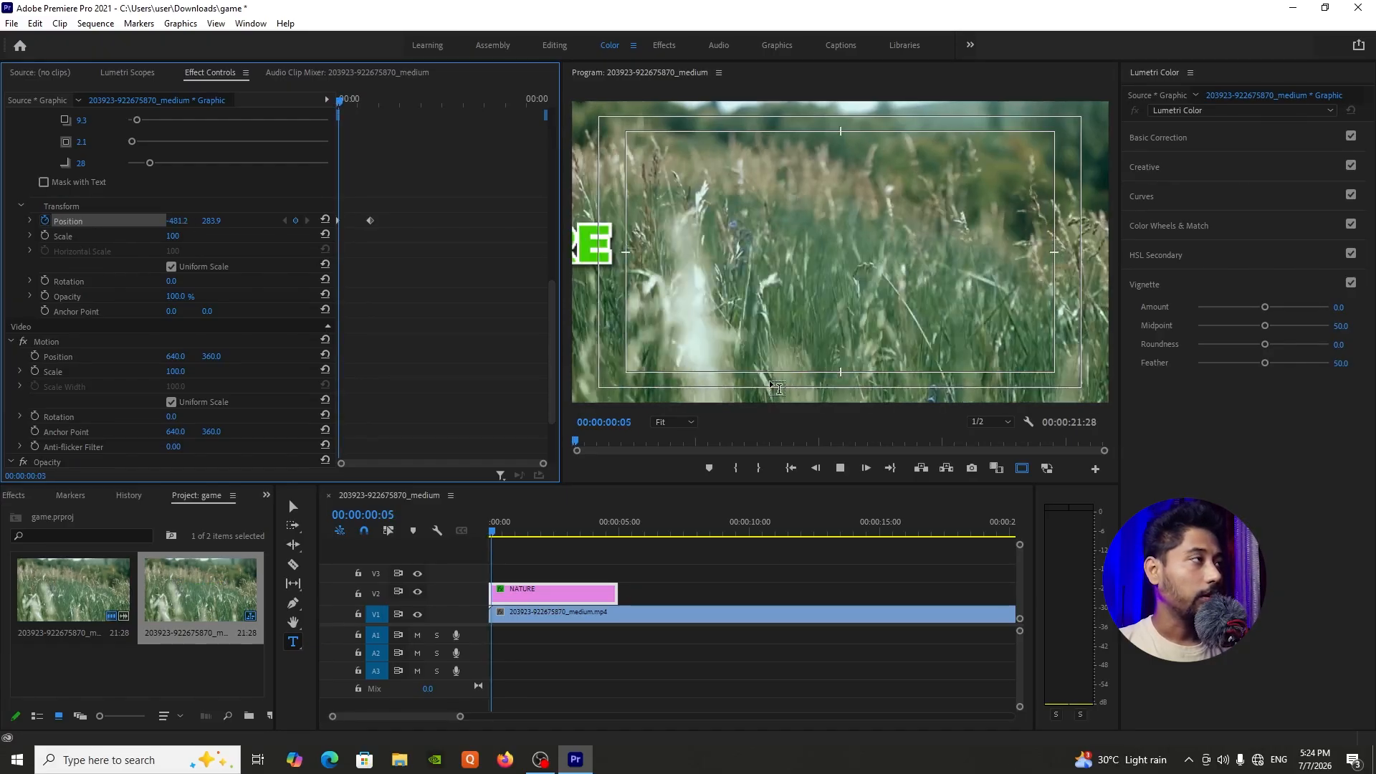
# Step: Slow the slide-in by moving the ending Position keyframe further along the clip, and replay the animation from the start
pyautogui.moveTo(370, 220); pyautogui.dragTo(395, 222)
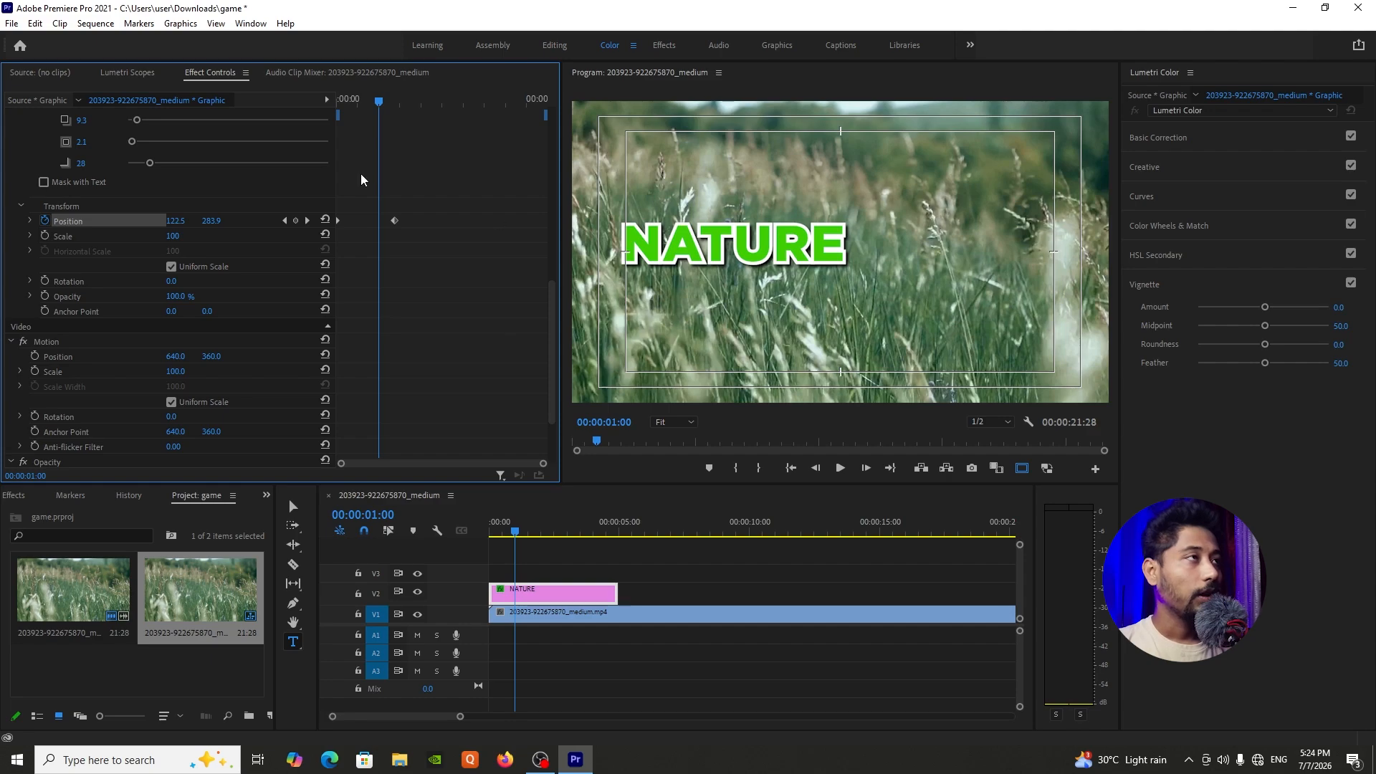
pyautogui.moveTo(381, 94); pyautogui.dragTo(337, 93)
pyautogui.press('space')
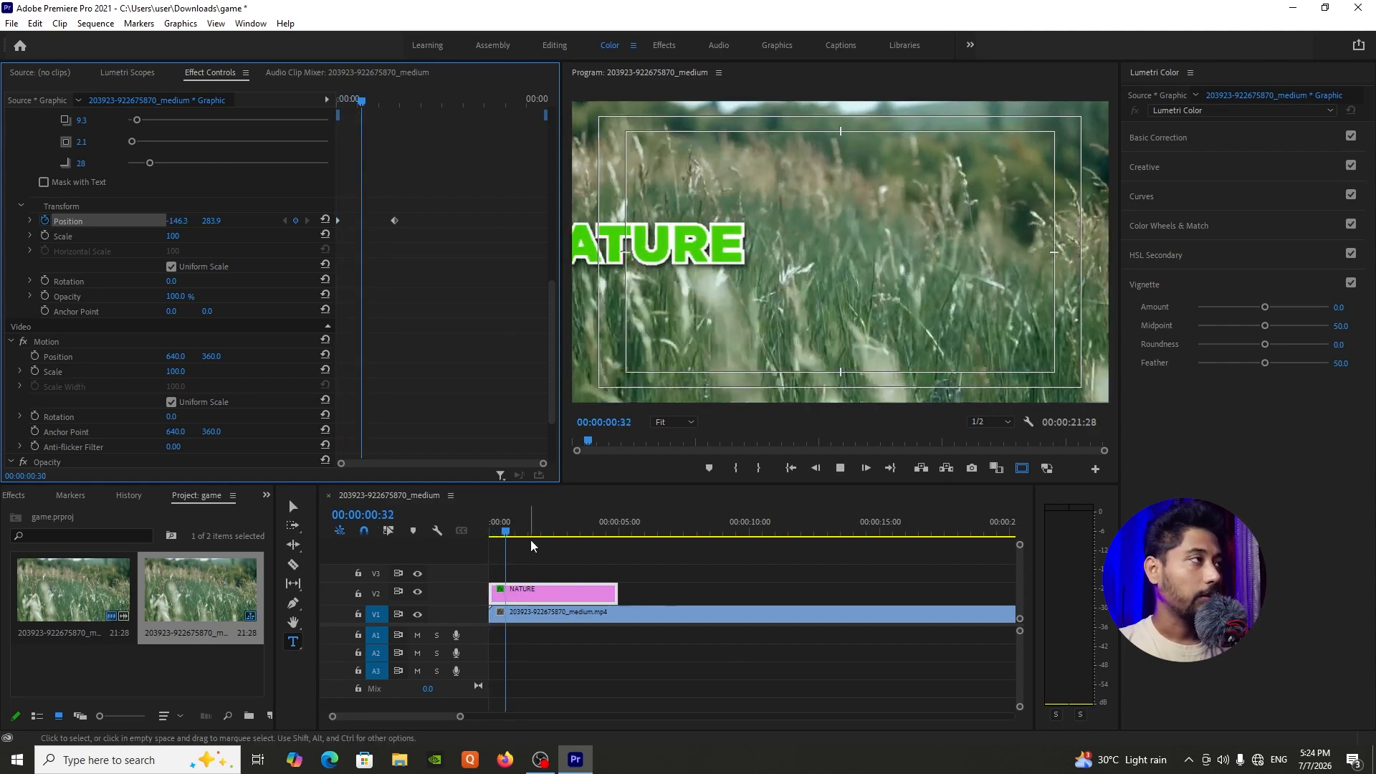